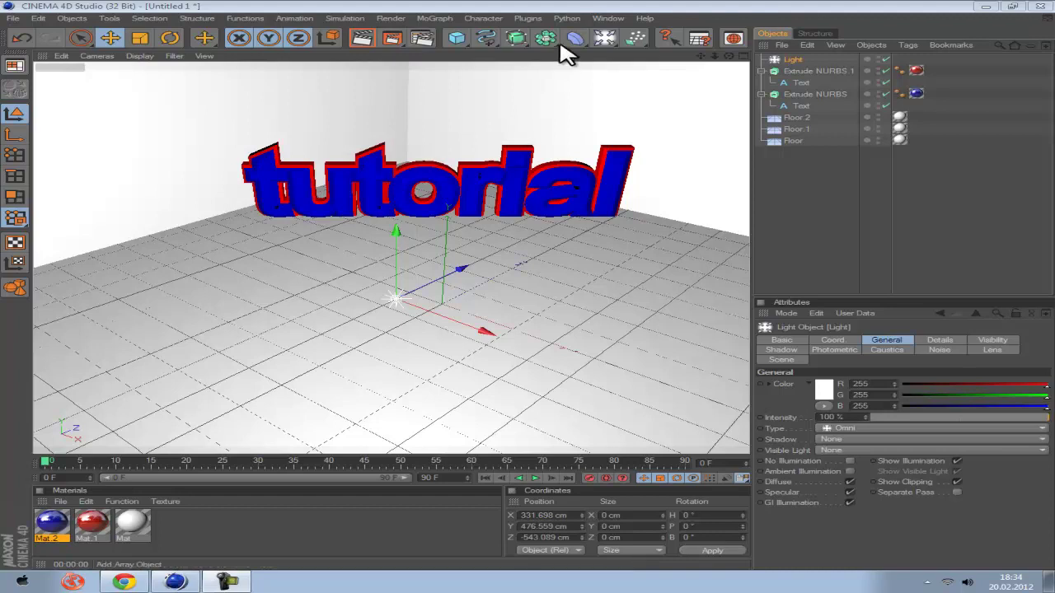
Step: Add a Camera object and set the viewport to view through Scene Cameras > Camera
left_click(605, 39)
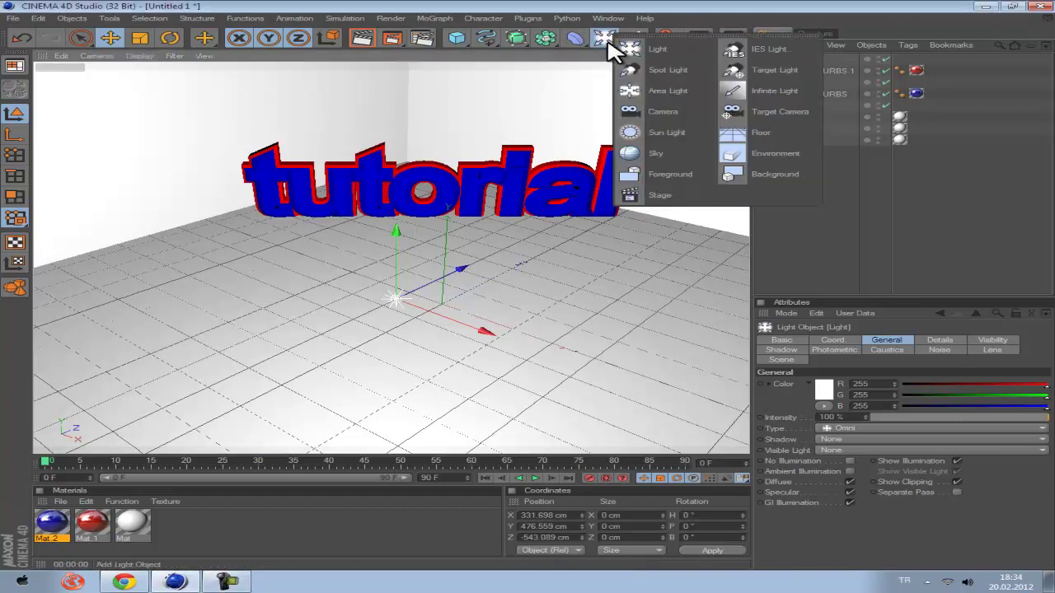
left_click(688, 116)
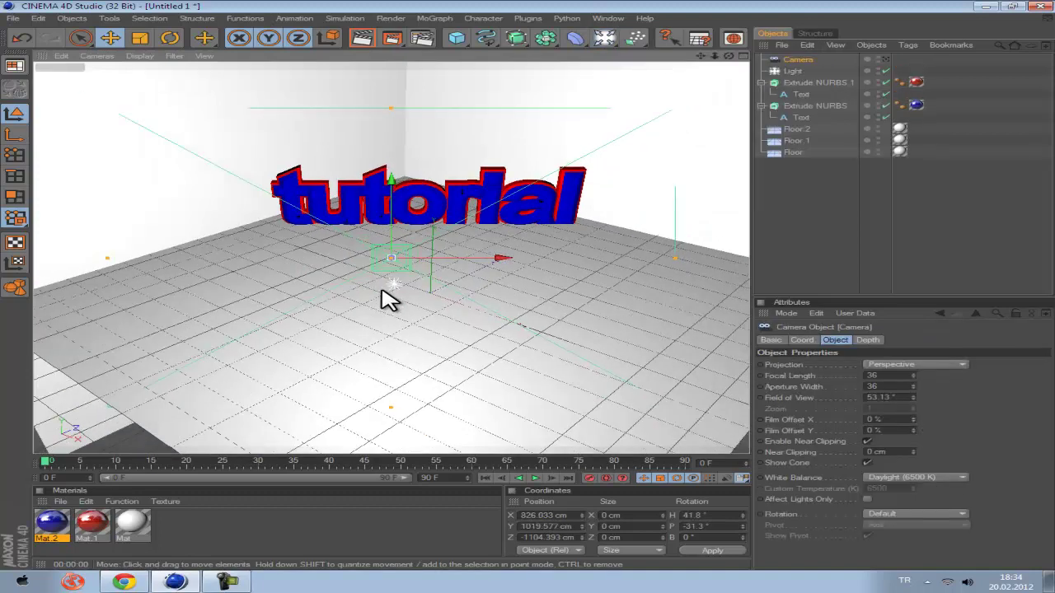
left_click(103, 56)
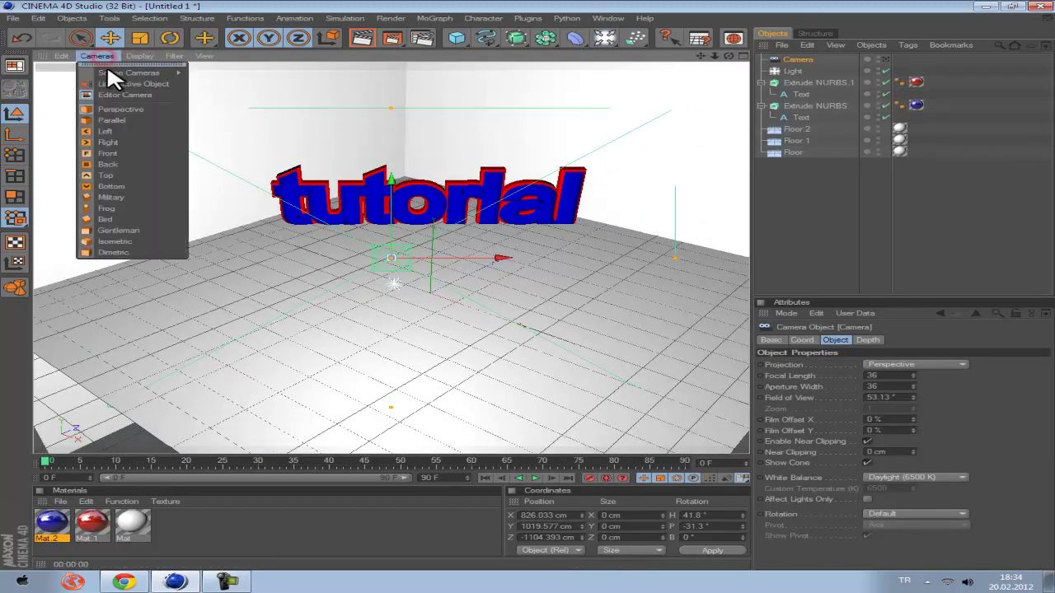
mouse_move(111, 73)
left_click(205, 73)
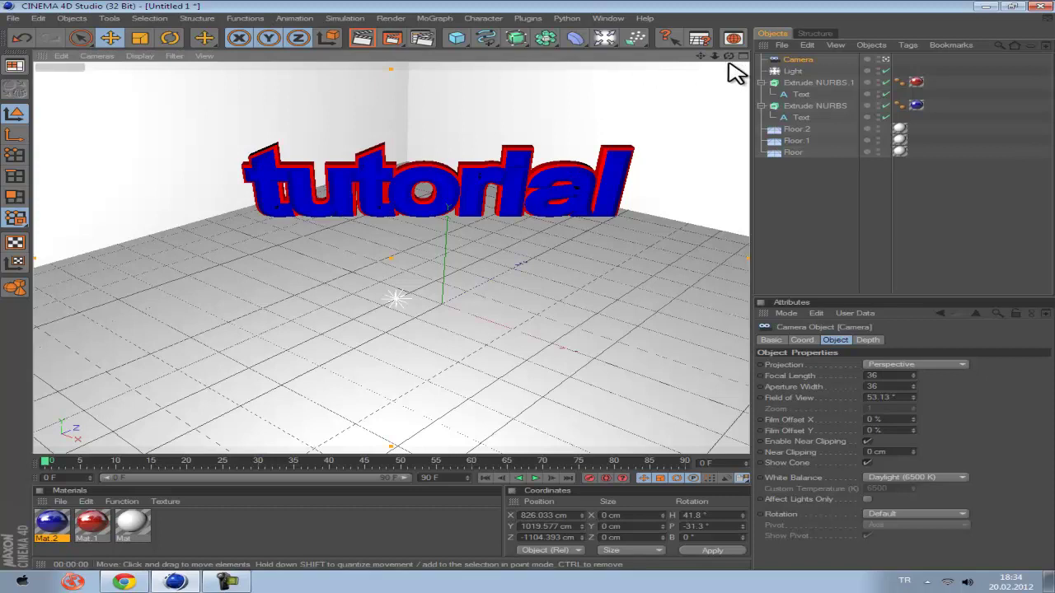
Step: Orbit and pan the camera until the whole 'tutorial' text is framed at frame 0
left_click_drag(529, 287, 528, 286, "alt")
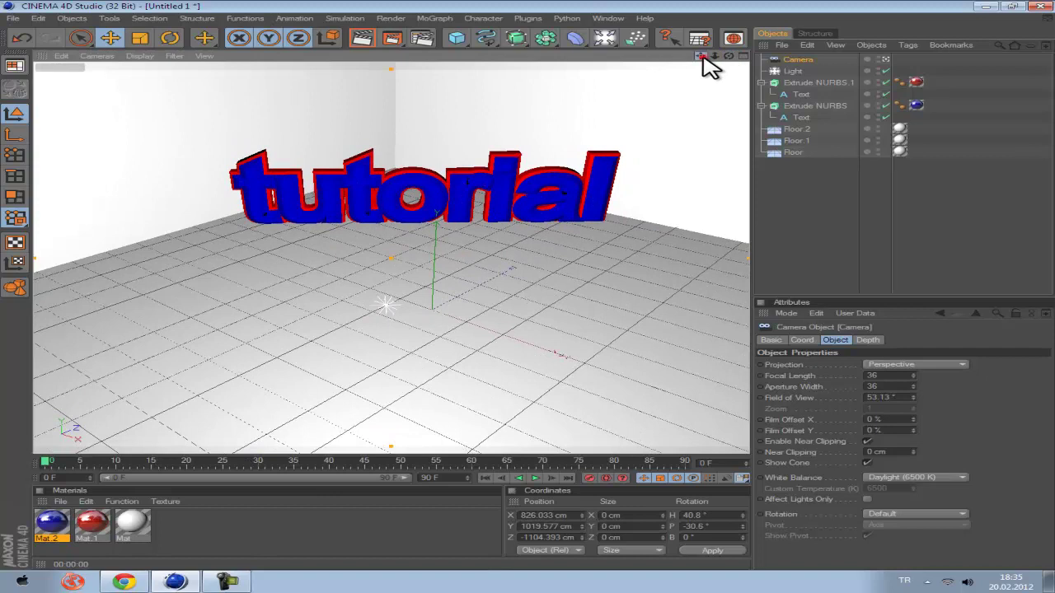
left_click_drag(701, 56, 530, 294)
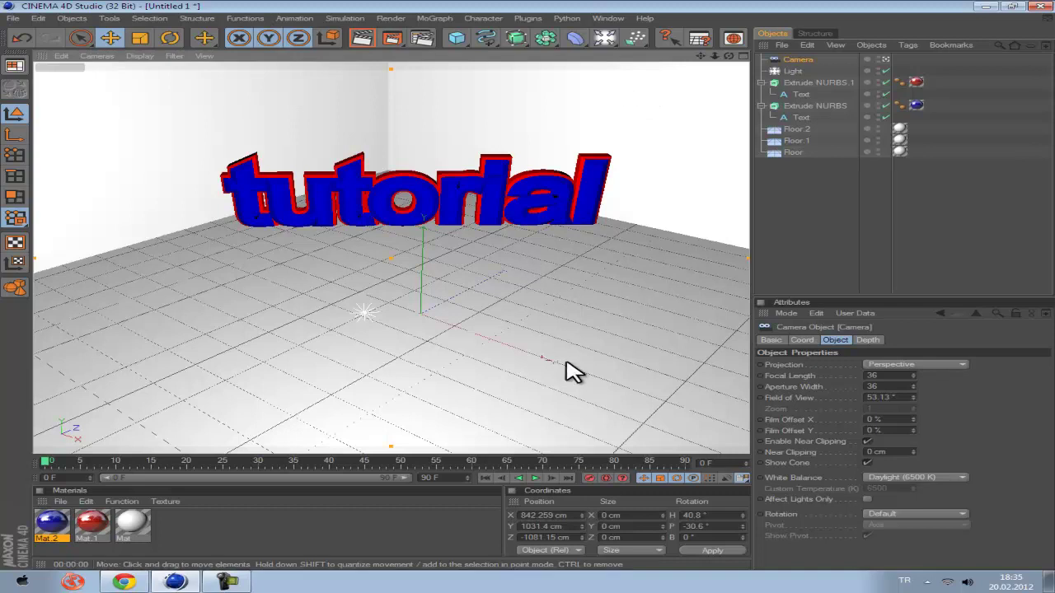
Step: Keyframe the frame-0 camera position and move the playhead to frame 30
left_click(590, 480)
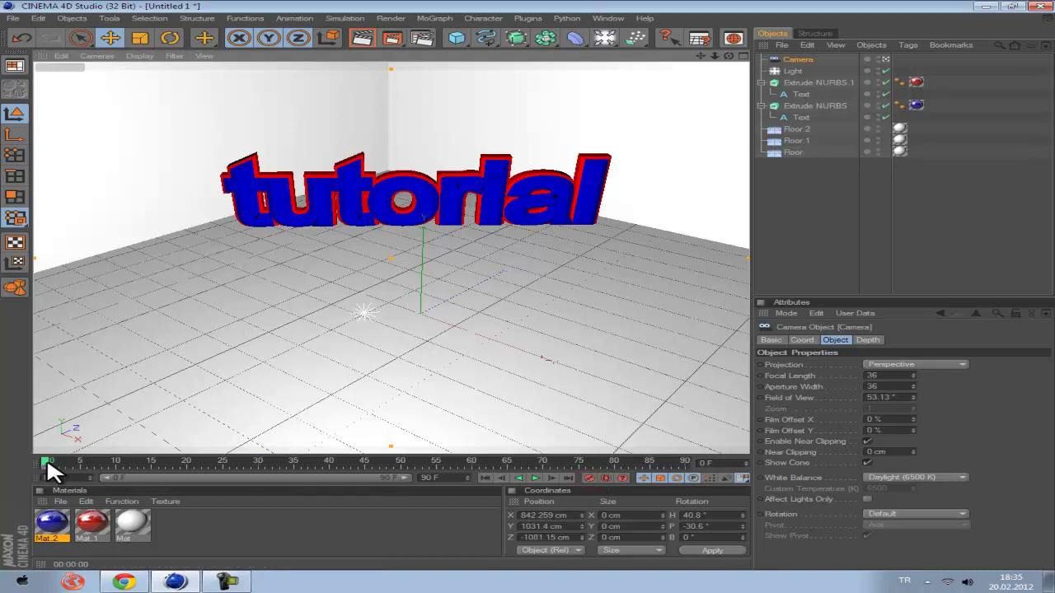
left_click_drag(47, 464, 80, 463)
left_click_drag(222, 461, 260, 464)
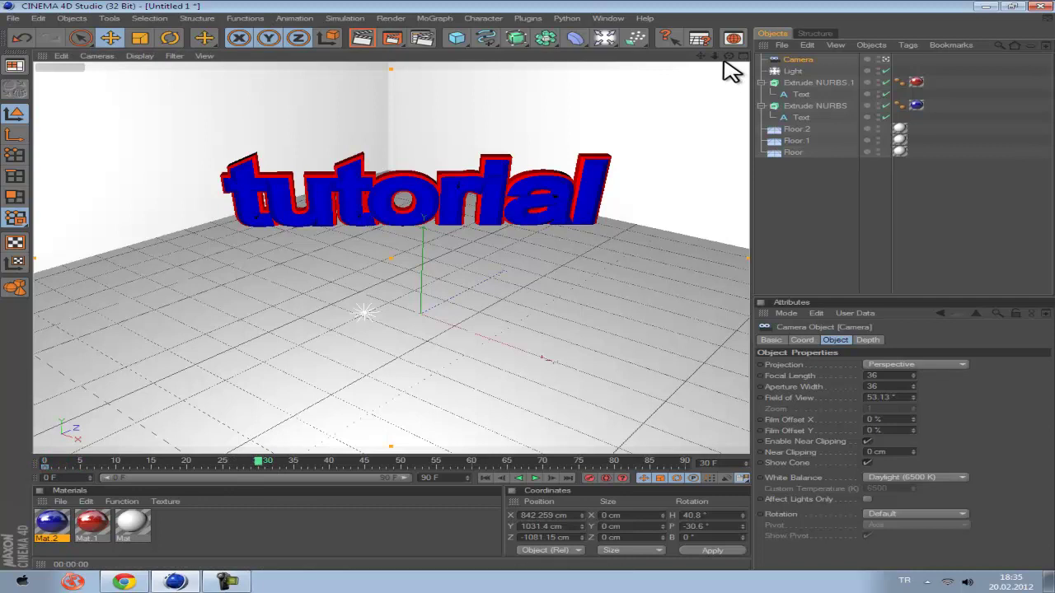
Step: Zoom, orbit and pan the camera into a low, close angled view along the letters
left_click_drag(714, 58, 544, 285)
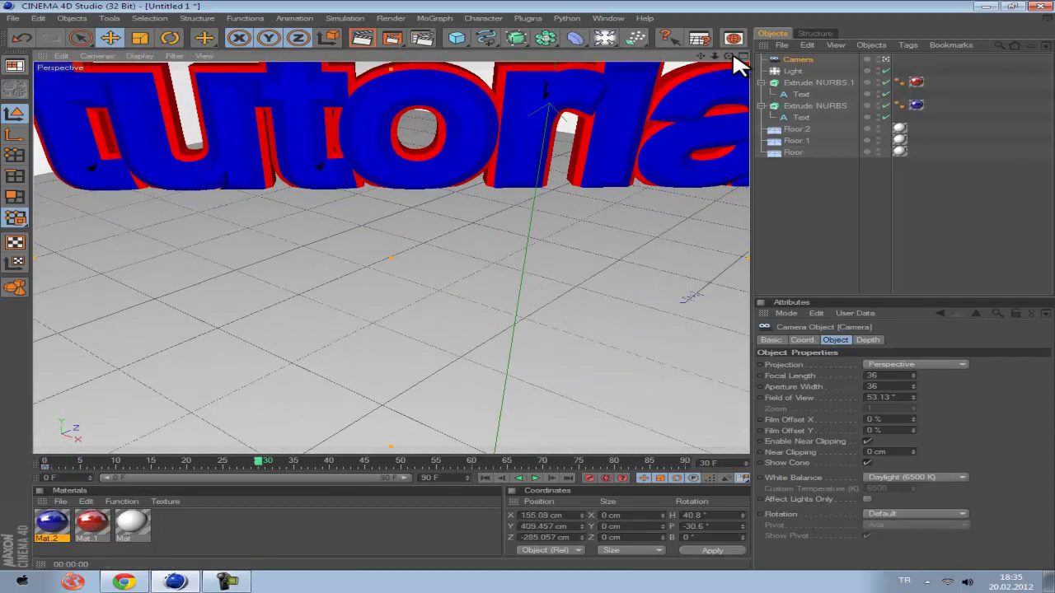
left_click_drag(729, 56, 532, 297)
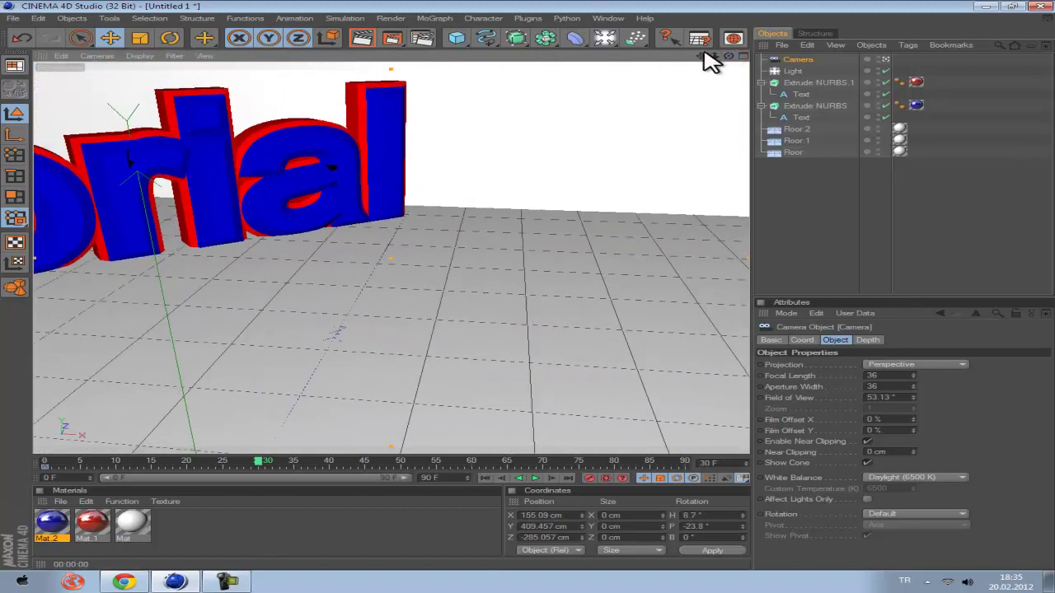
left_click_drag(702, 56, 540, 295)
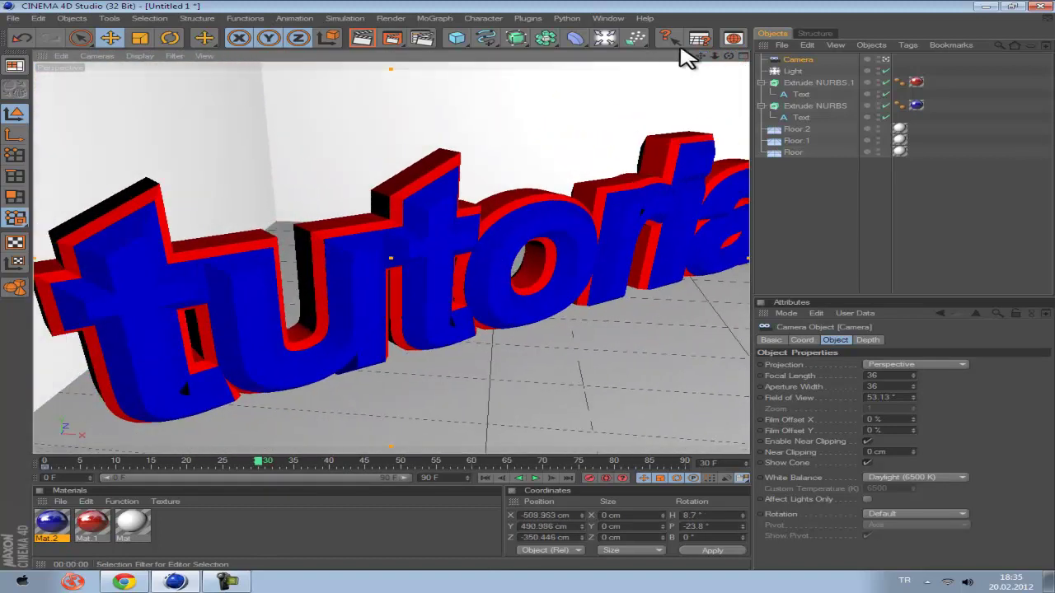
left_click_drag(718, 57, 537, 293)
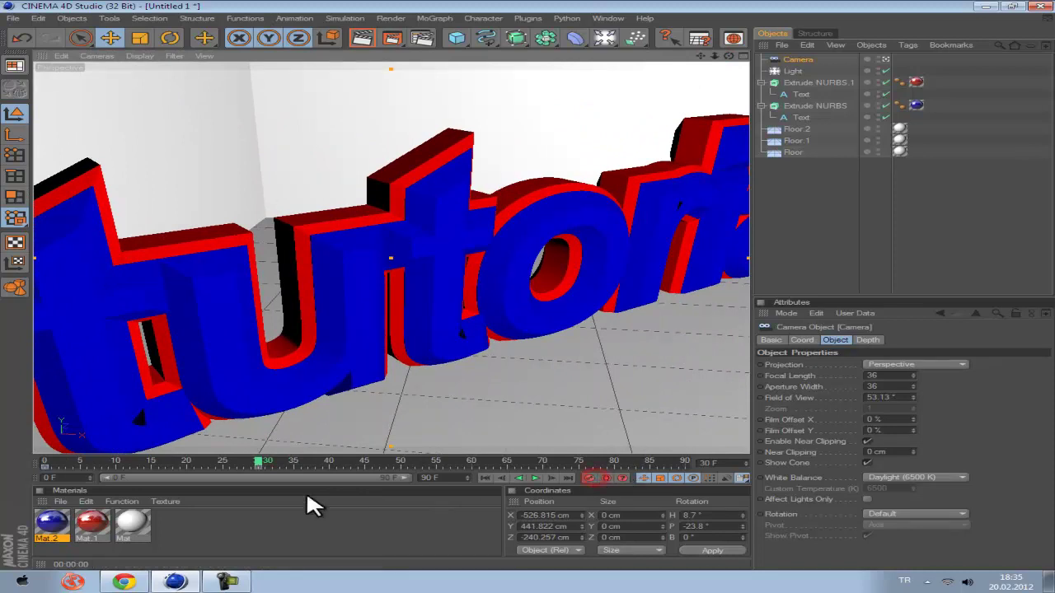
Step: At frame 50, swing the camera around to view the whole word from its far end
left_click_drag(252, 462, 272, 466)
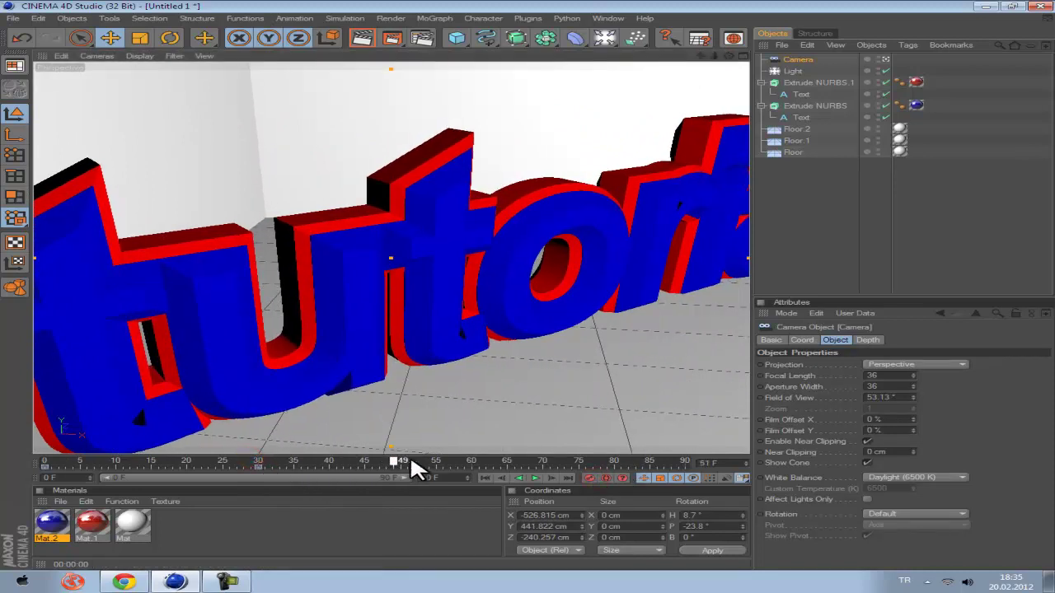
left_click_drag(413, 470, 404, 470)
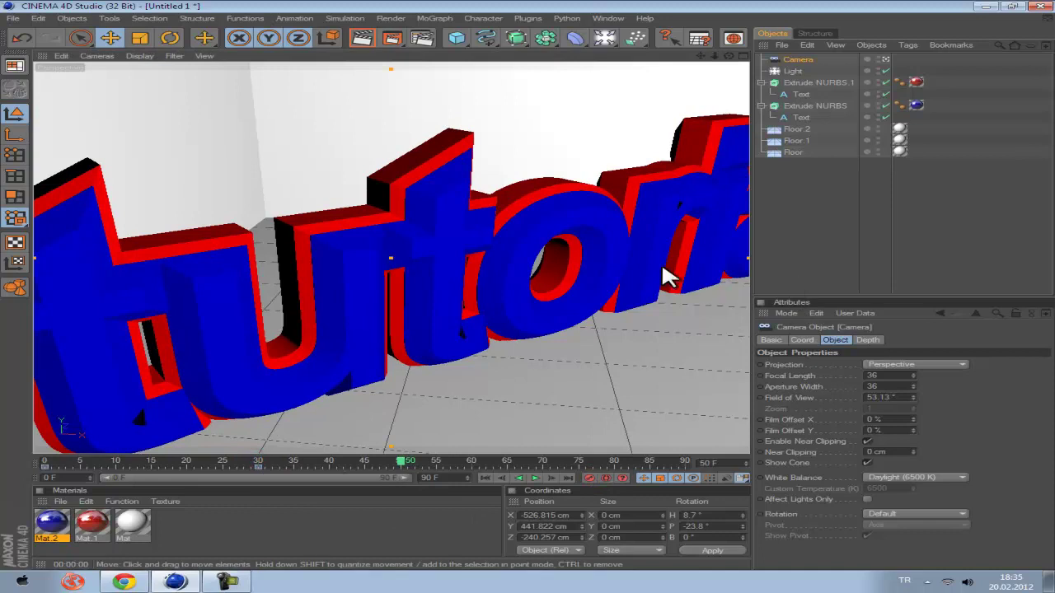
left_click_drag(723, 63, 531, 287)
left_click_drag(714, 56, 557, 105)
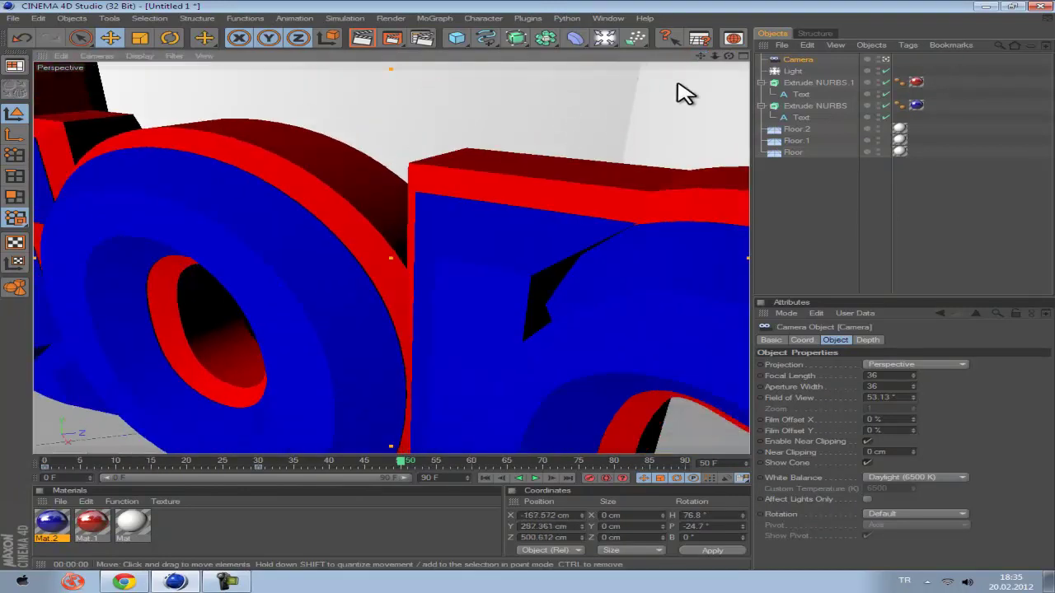
left_click_drag(701, 56, 626, 316)
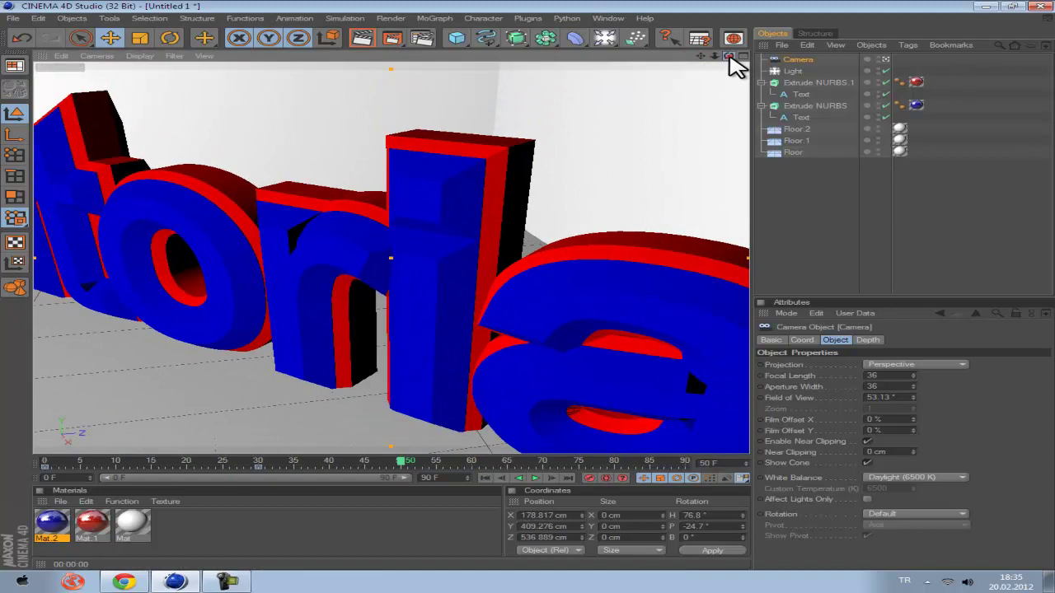
left_click_drag(729, 56, 523, 281)
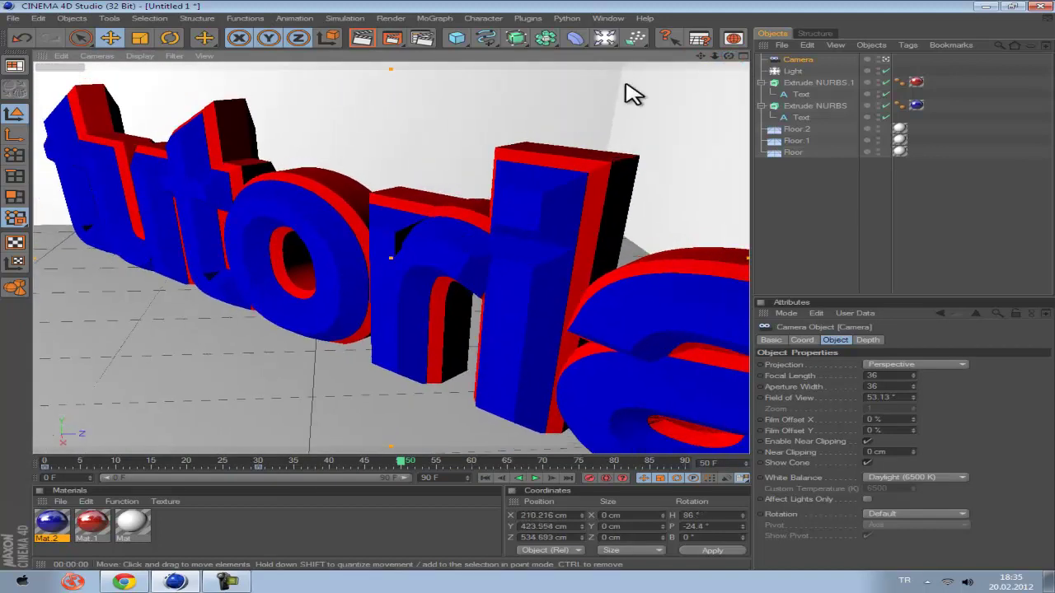
scroll(622, 181, "down", 4)
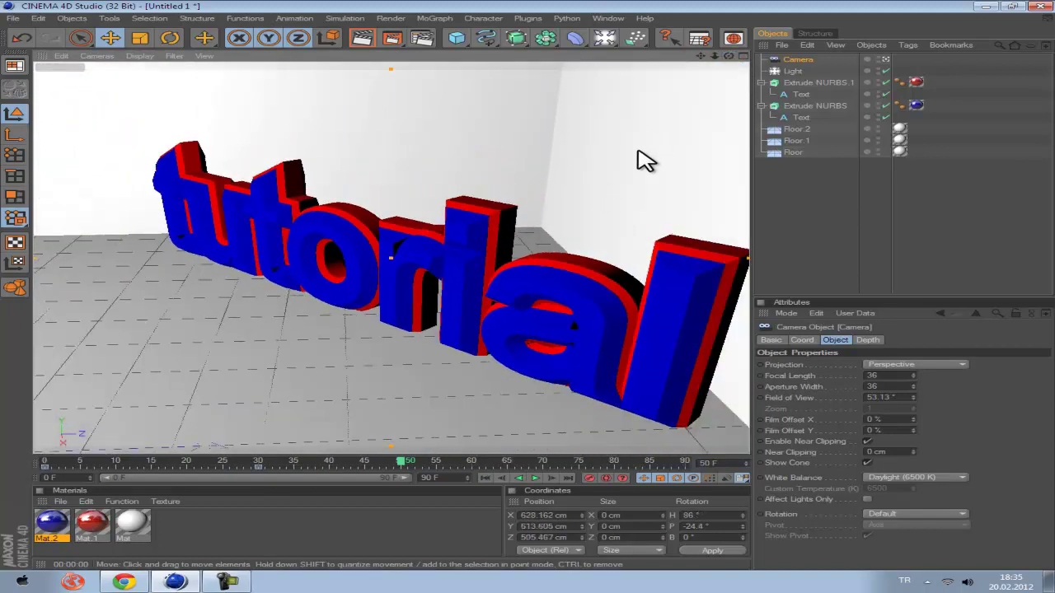
Step: Keyframe the frame-50 camera pose, then reframe the camera at frame 70
left_click(590, 478)
left_click_drag(399, 470, 536, 467)
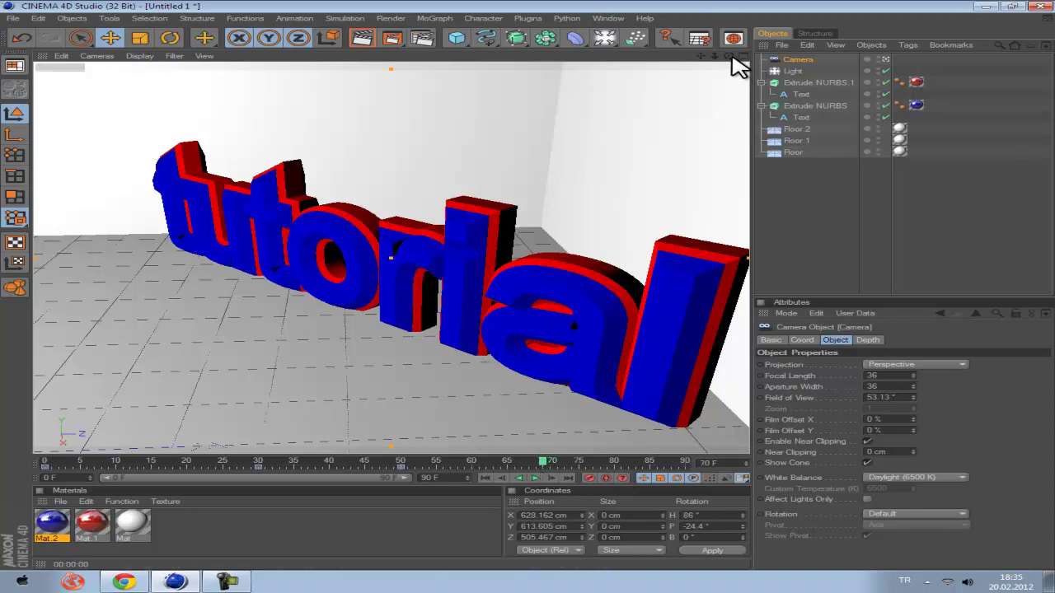
left_click_drag(732, 58, 421, 187)
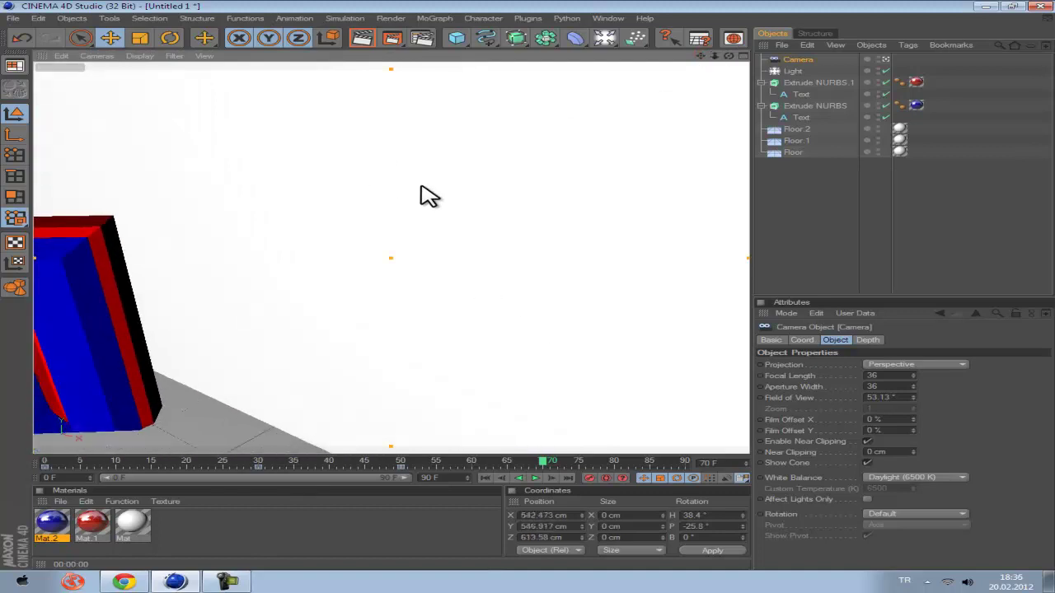
scroll(421, 195, "down", 10)
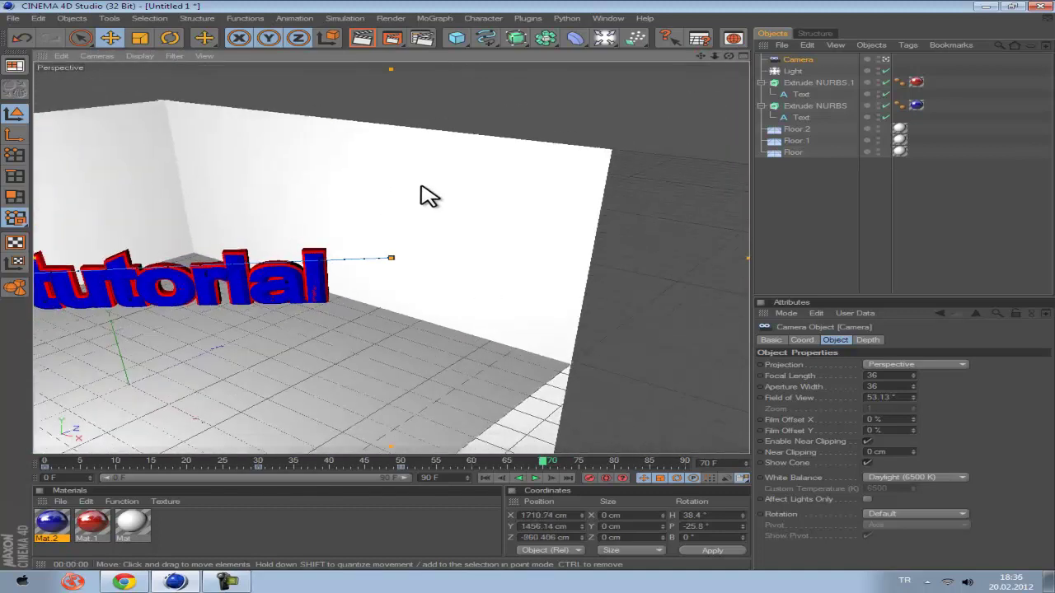
left_click_drag(701, 56, 344, 219)
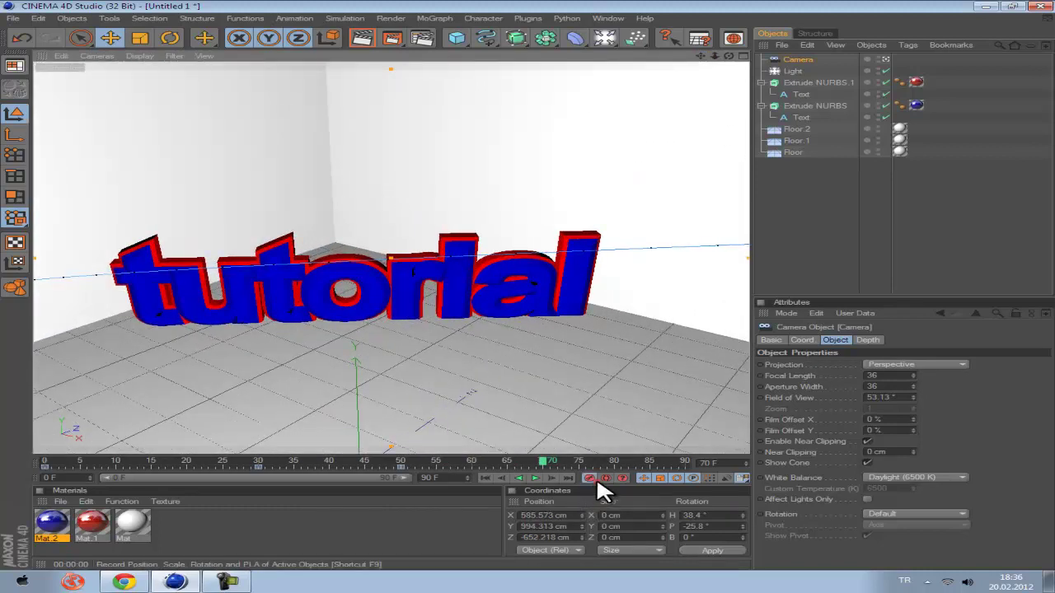
Step: At frame 90, dolly and pan the camera right up against the blue lettering
left_click_drag(544, 463, 708, 468)
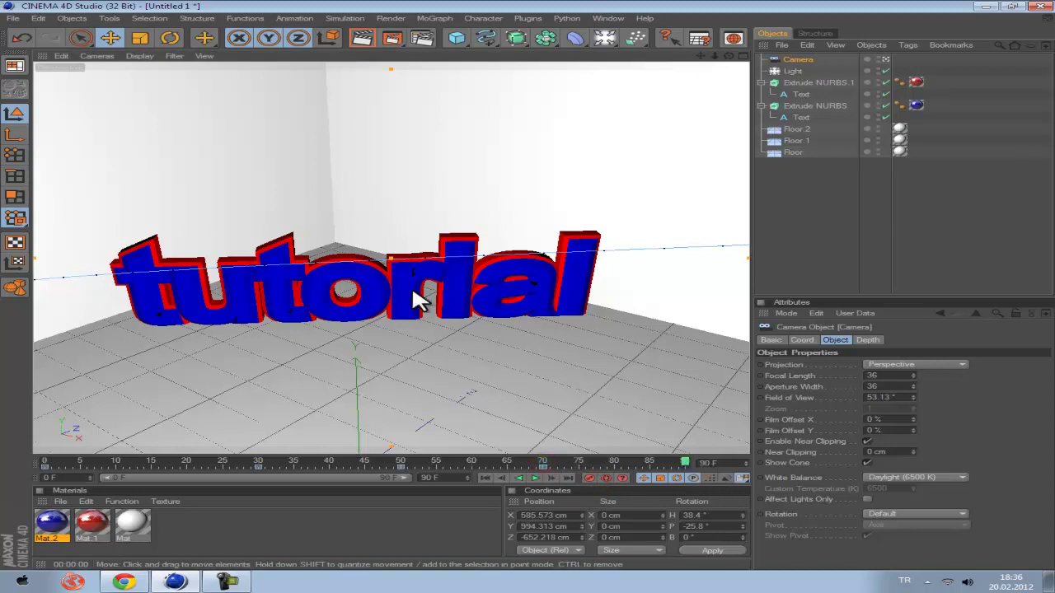
scroll(404, 283, "up", 3)
scroll(404, 282, "up", 10)
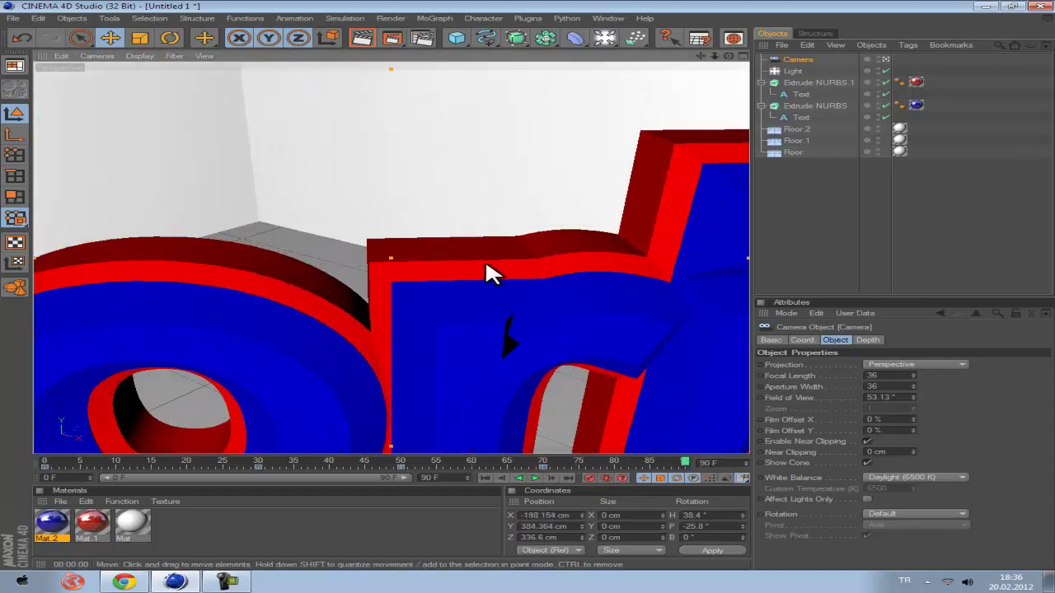
scroll(529, 289, "up", 10)
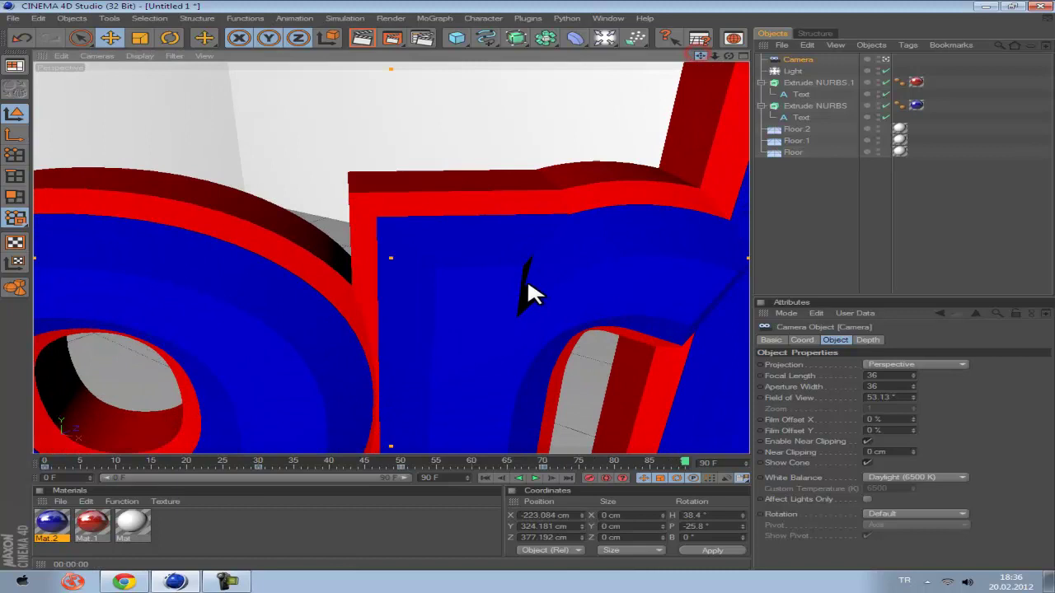
scroll(524, 287, "up", 8)
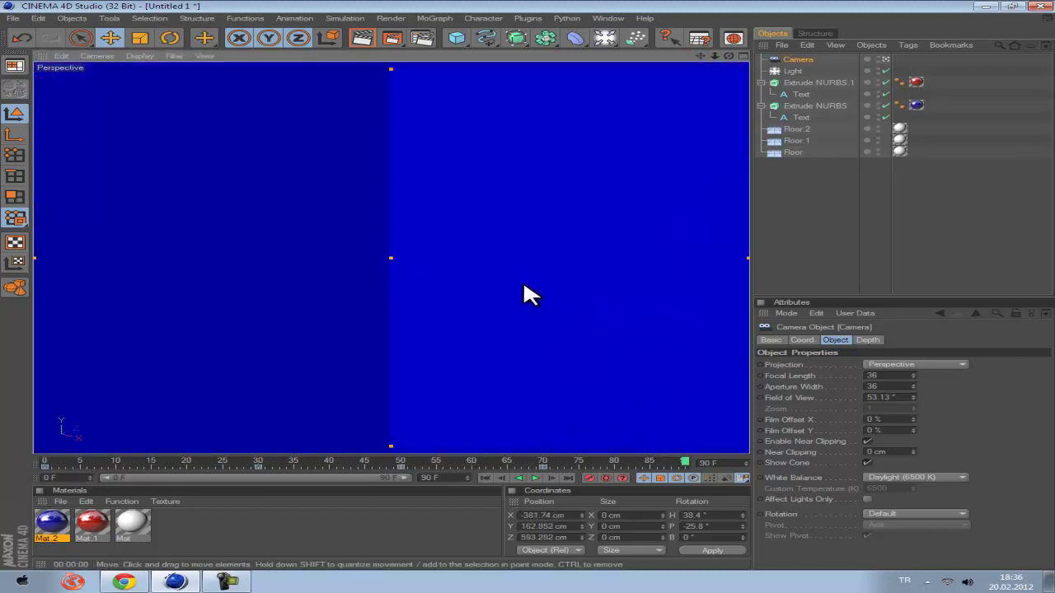
scroll(522, 290, "down", 5)
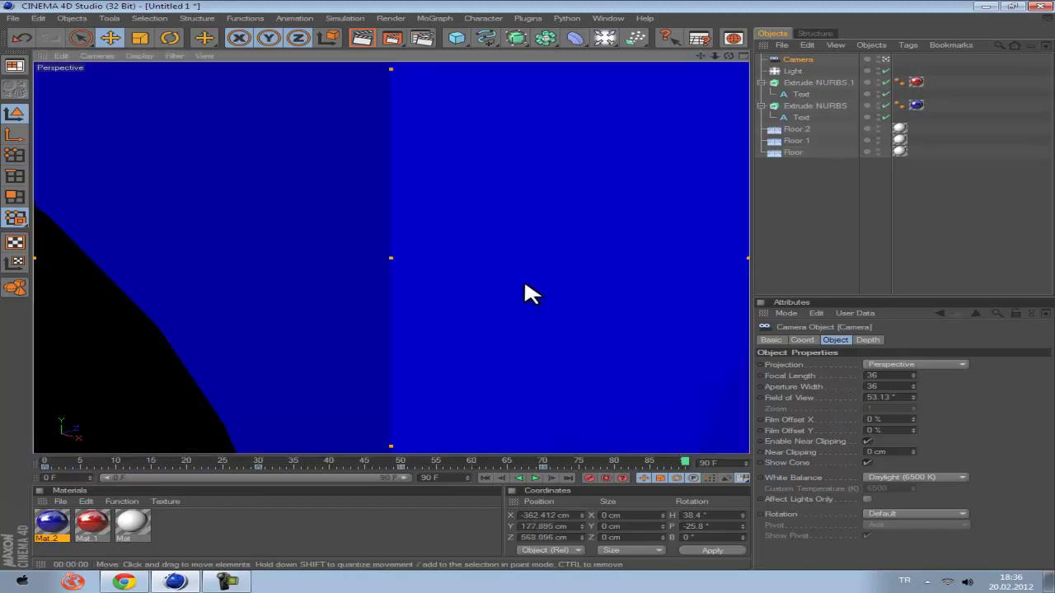
left_click_drag(698, 56, 529, 288)
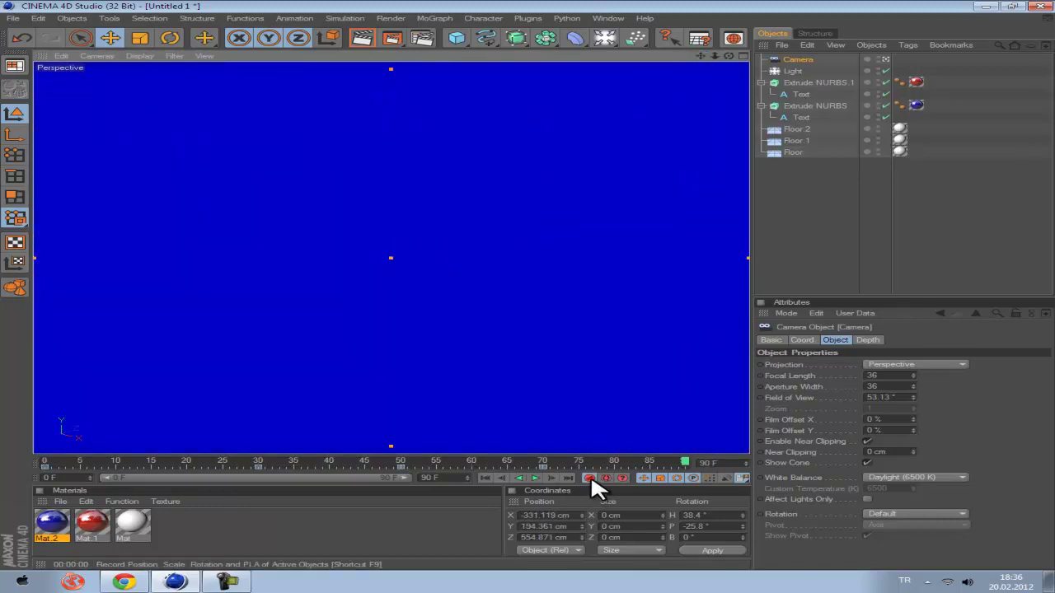
Step: Play back and pause the camera fly-around, then select the timeline's maximum frame field
left_click(534, 479)
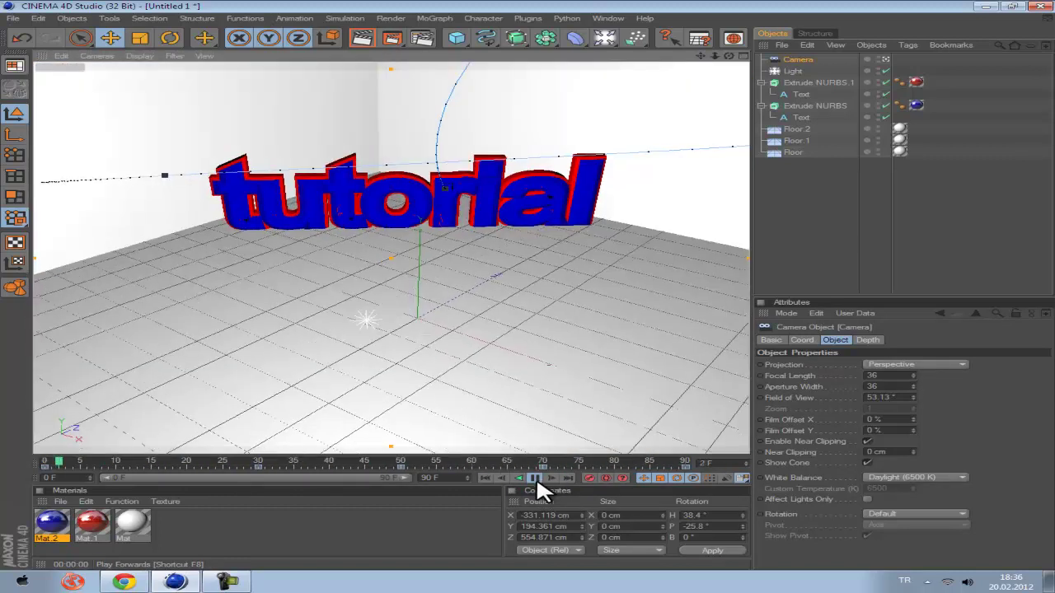
left_click(536, 479)
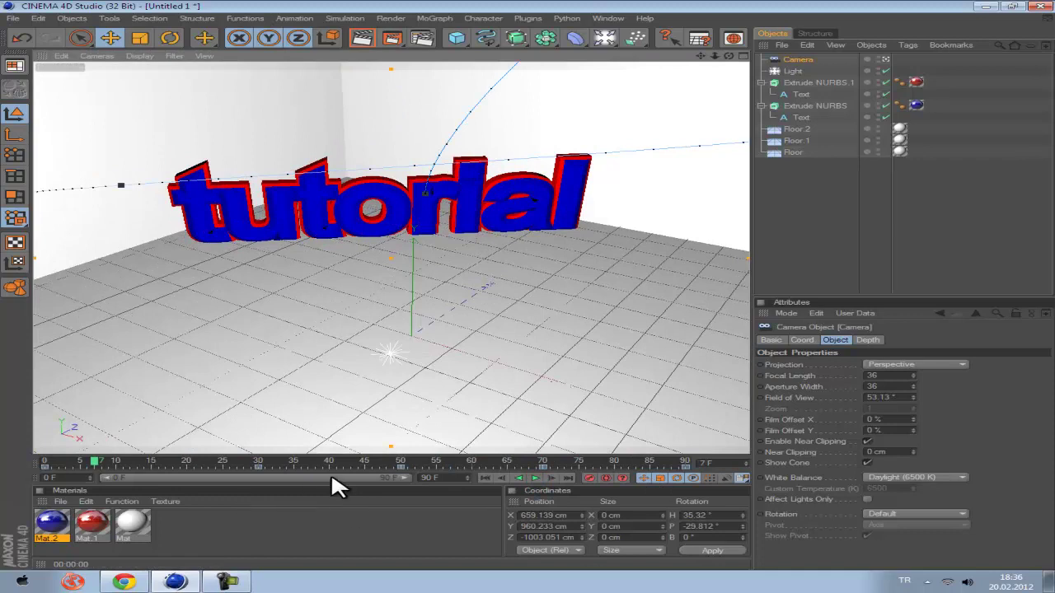
left_click(429, 479)
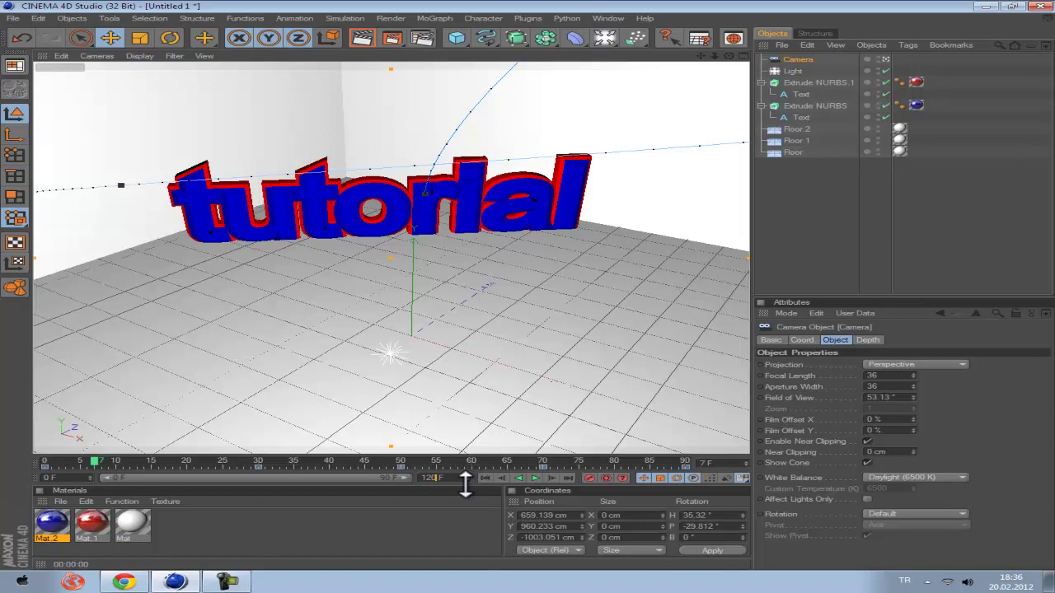
Step: Set the end frame to 120, show frames 30–120, and scrub to frames 120, 85 and 55
type("120")
key("Return")
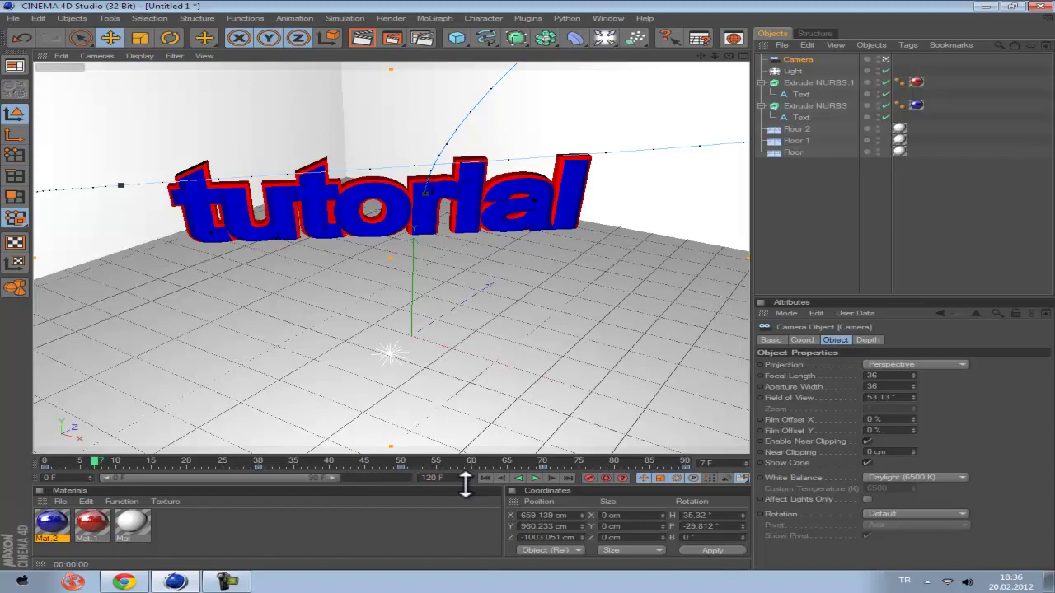
left_click_drag(330, 479, 480, 458)
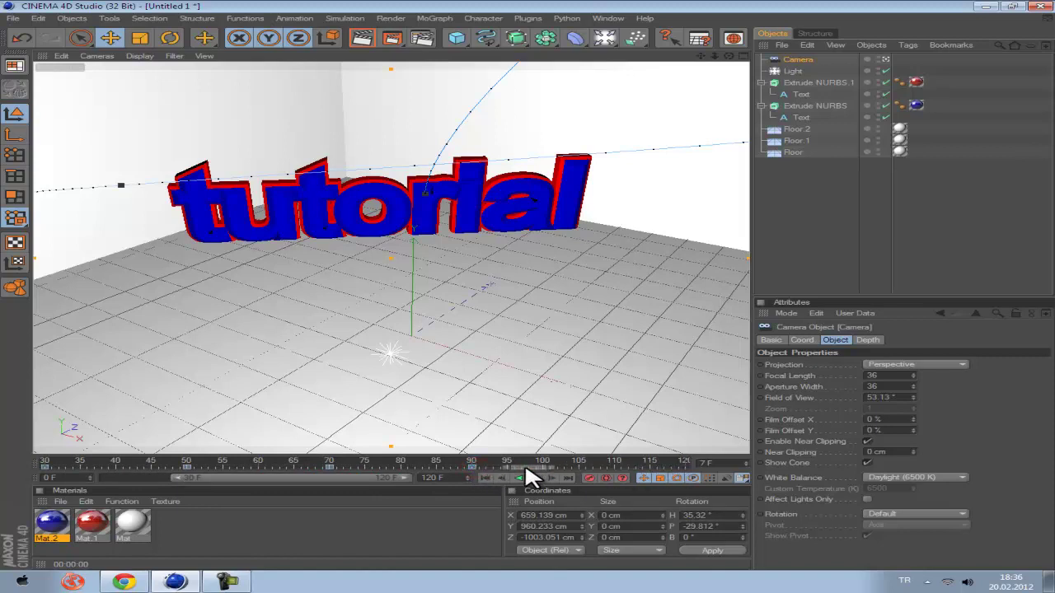
left_click_drag(475, 470, 690, 468)
left_click_drag(330, 468, 295, 478)
left_click_drag(400, 468, 435, 467)
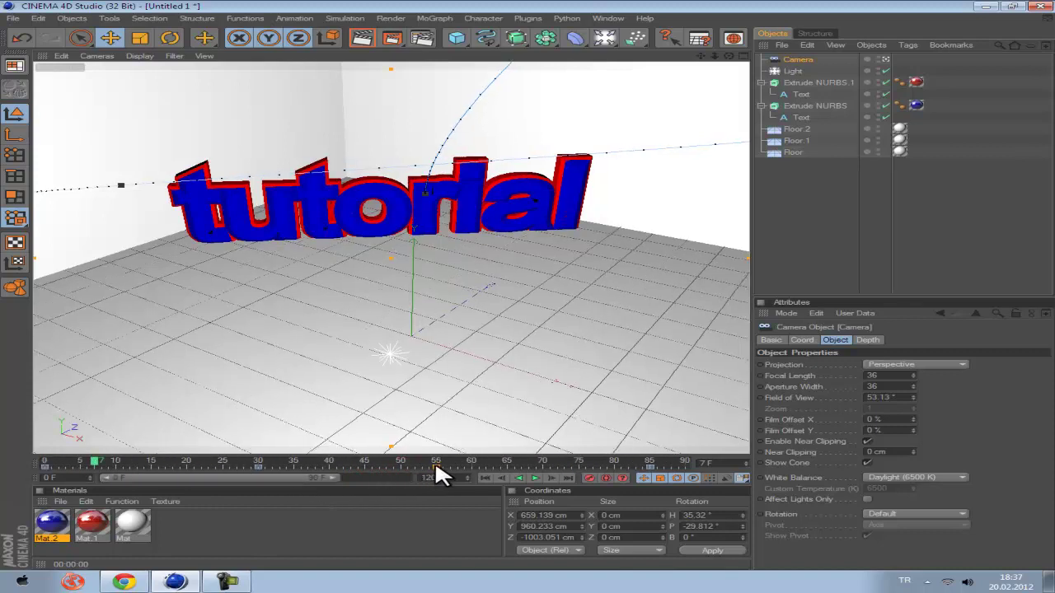
Step: Preview the fly-around, check frame 42, then replay it from frame 40 over frames 30–120
left_click(536, 481)
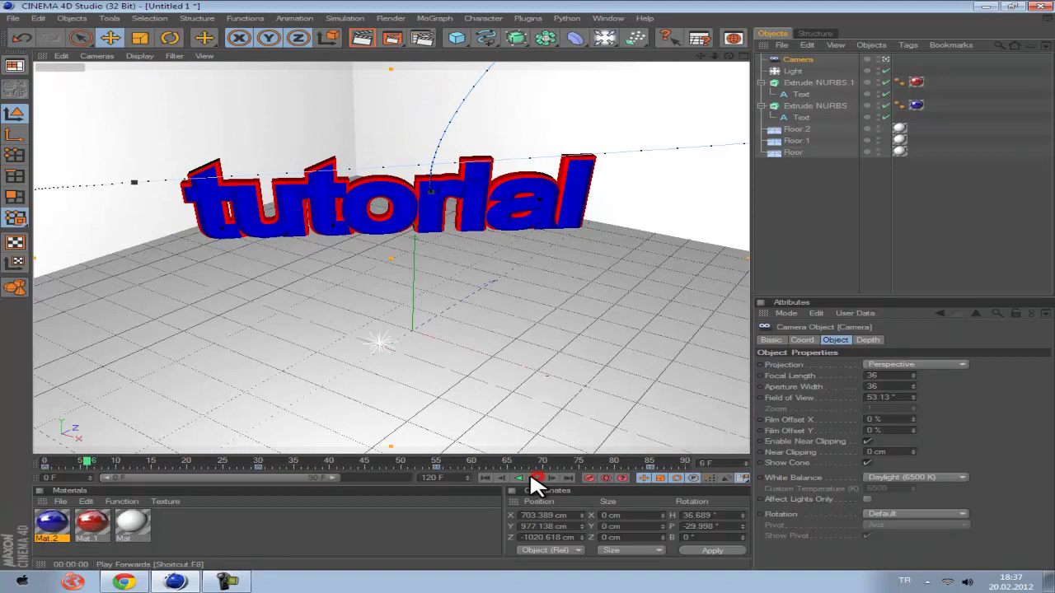
left_click(534, 479)
left_click_drag(258, 472, 329, 471)
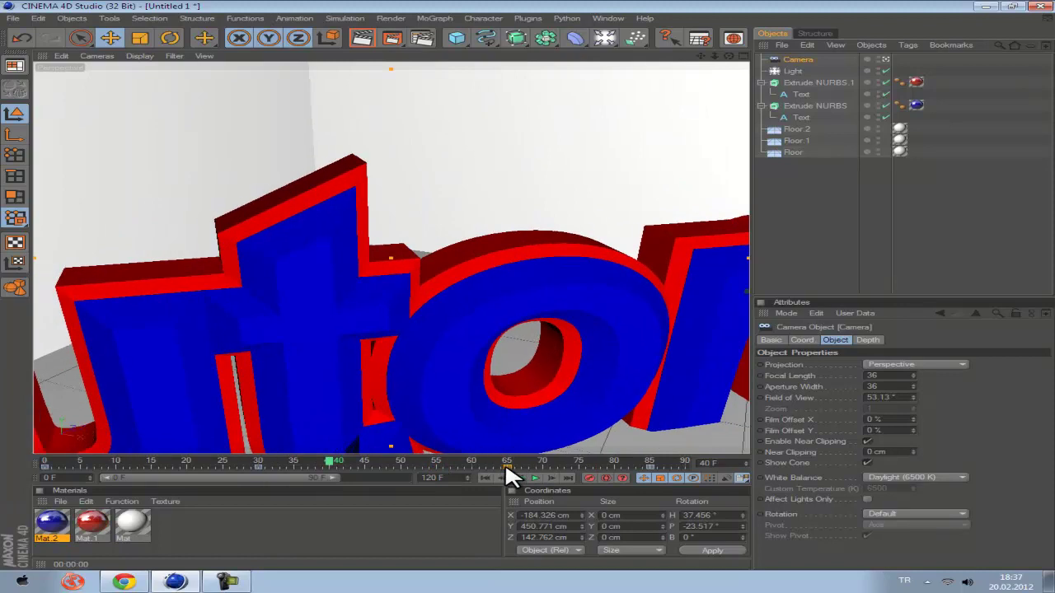
left_click_drag(323, 482, 519, 483)
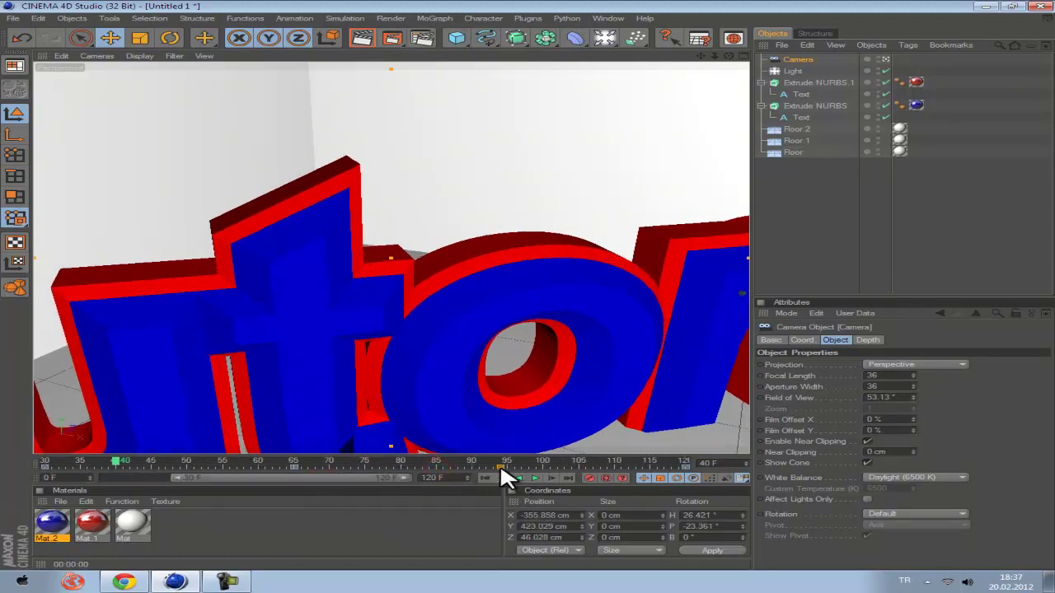
left_click(533, 479)
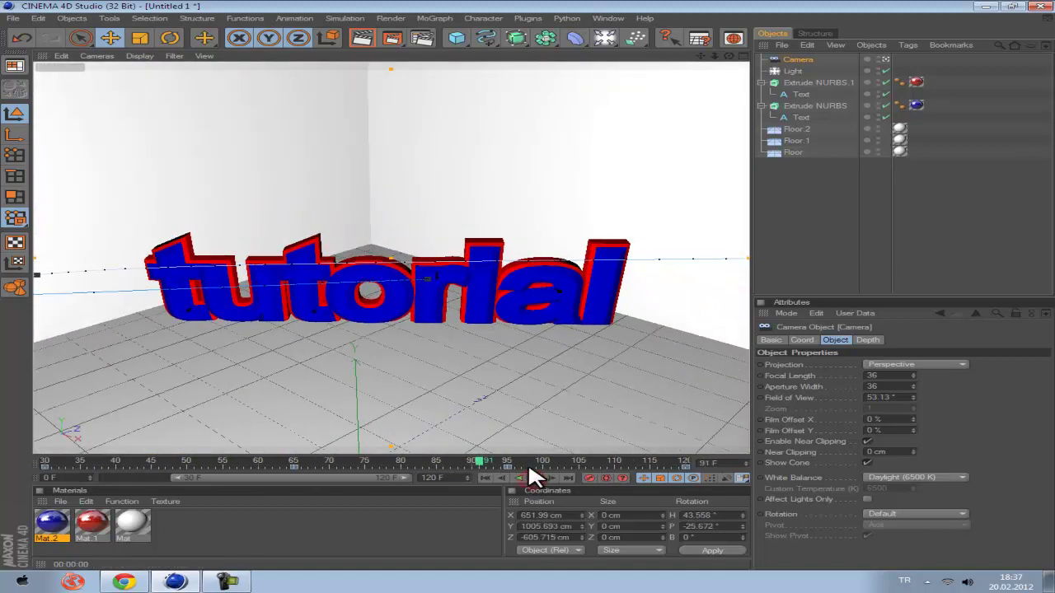
Step: Dolly the camera back with the mouse wheel so the whole text is framed at frame 91
scroll(428, 333, "up", 10)
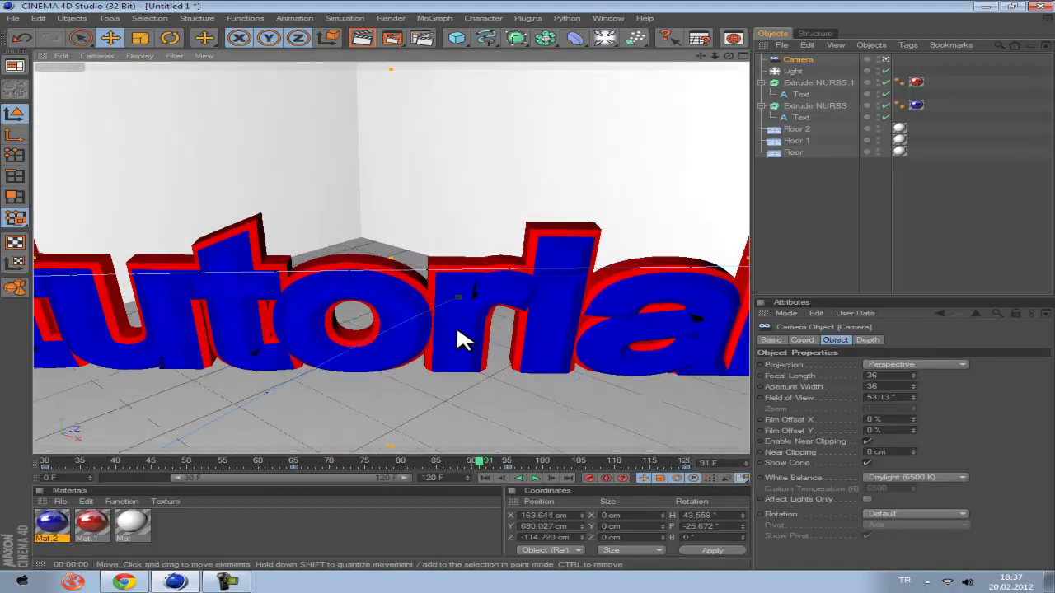
scroll(462, 338, "down", 5)
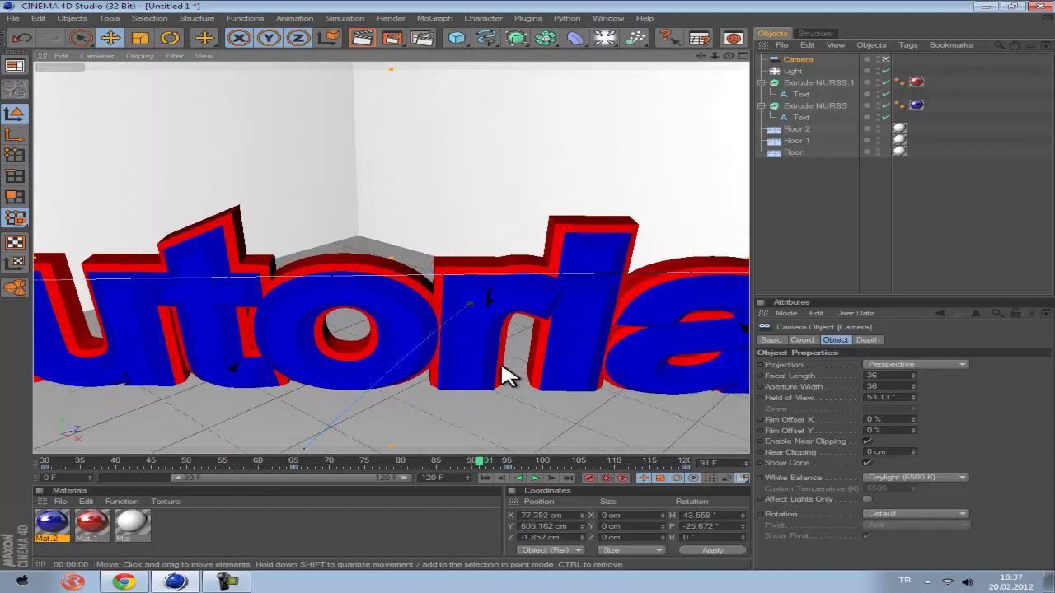
scroll(482, 379, "down", 10)
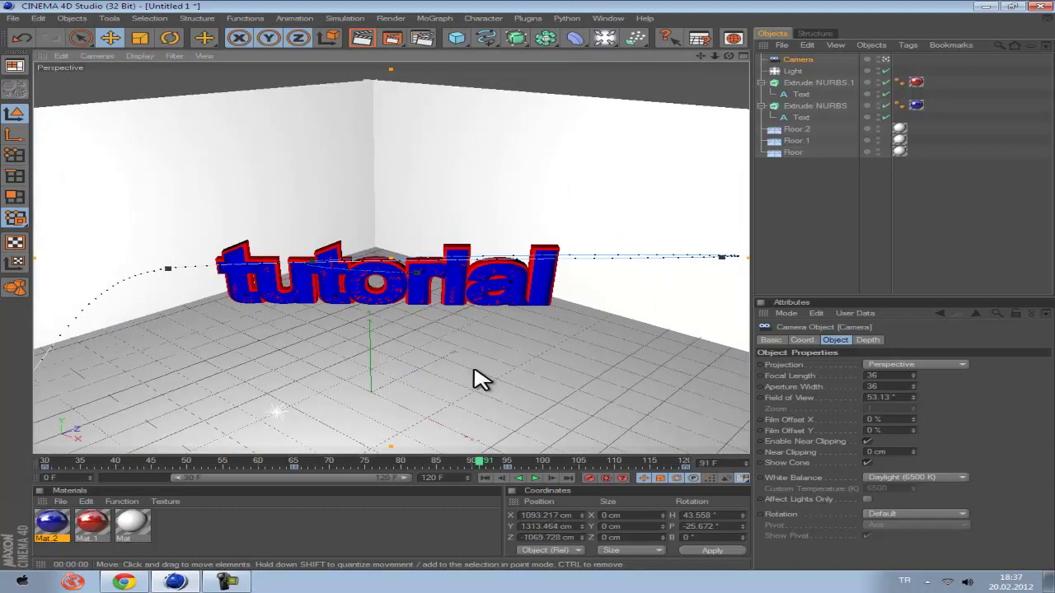
scroll(480, 379, "up", 10)
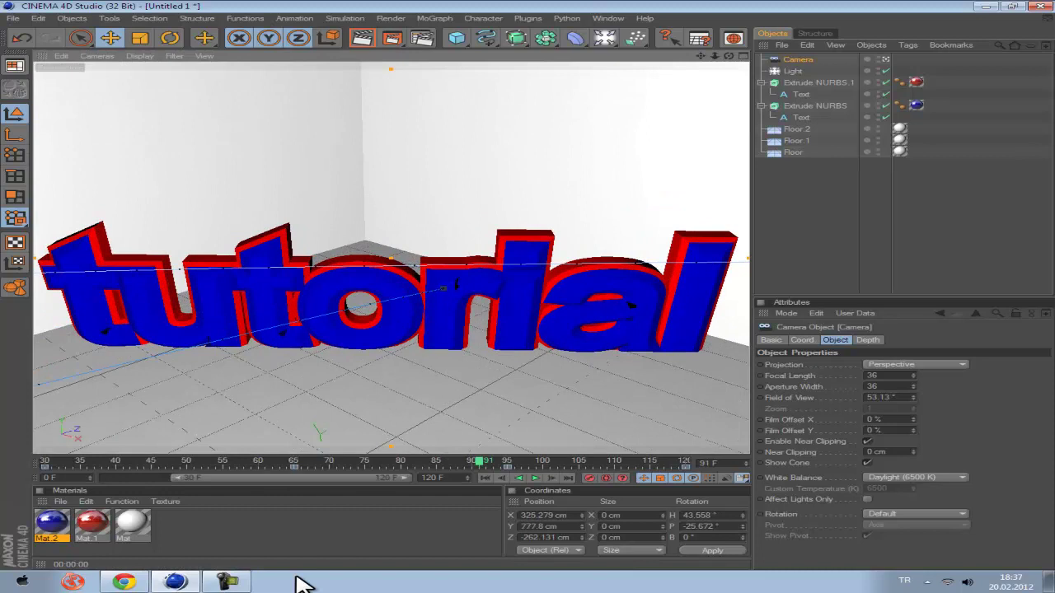
left_click(227, 581)
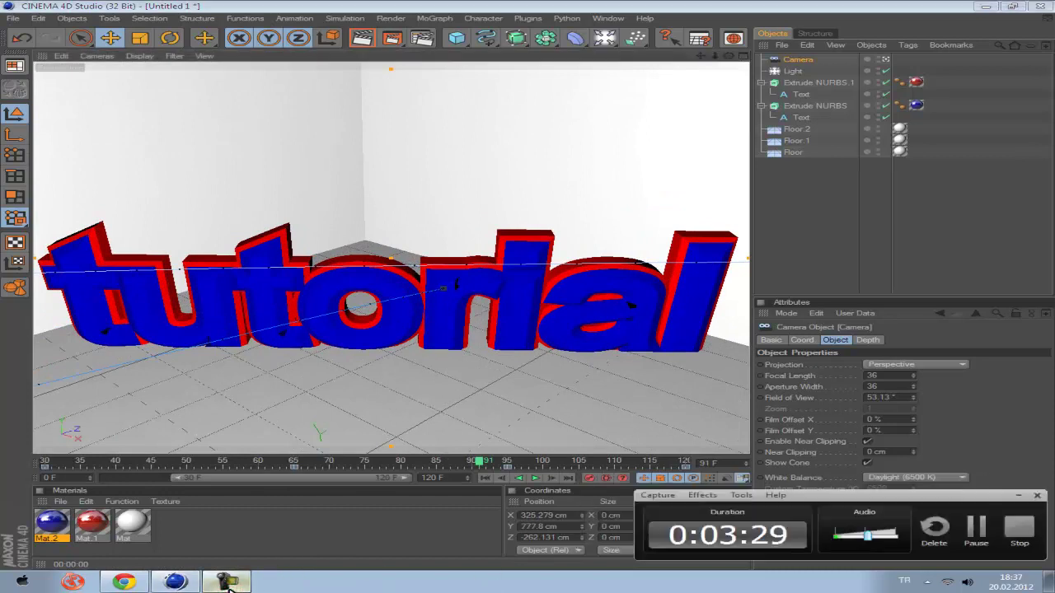
left_click(1017, 496)
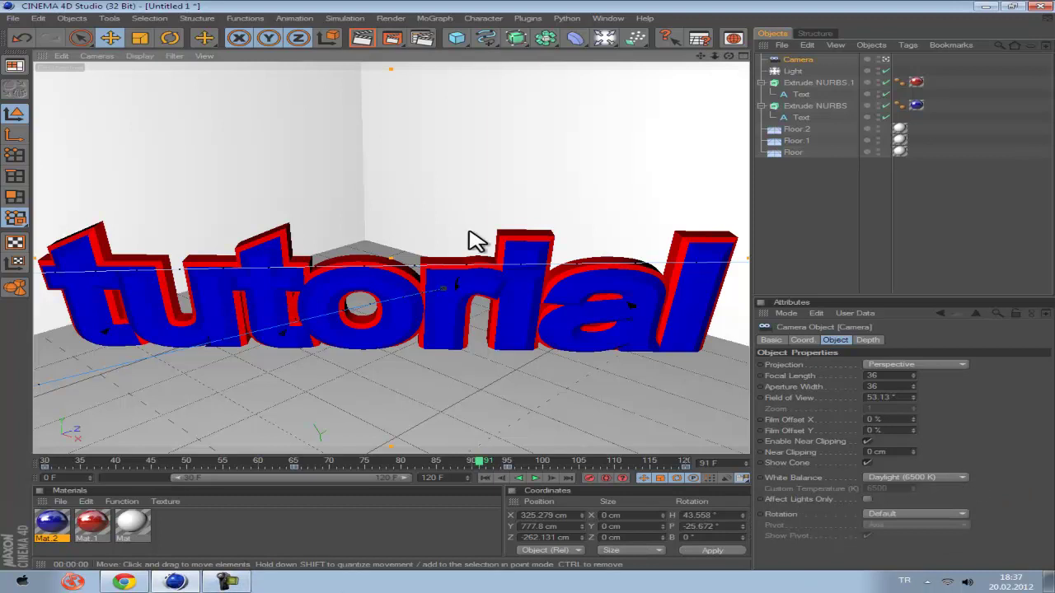
scroll(467, 280, "down", 6)
scroll(492, 292, "down", 10)
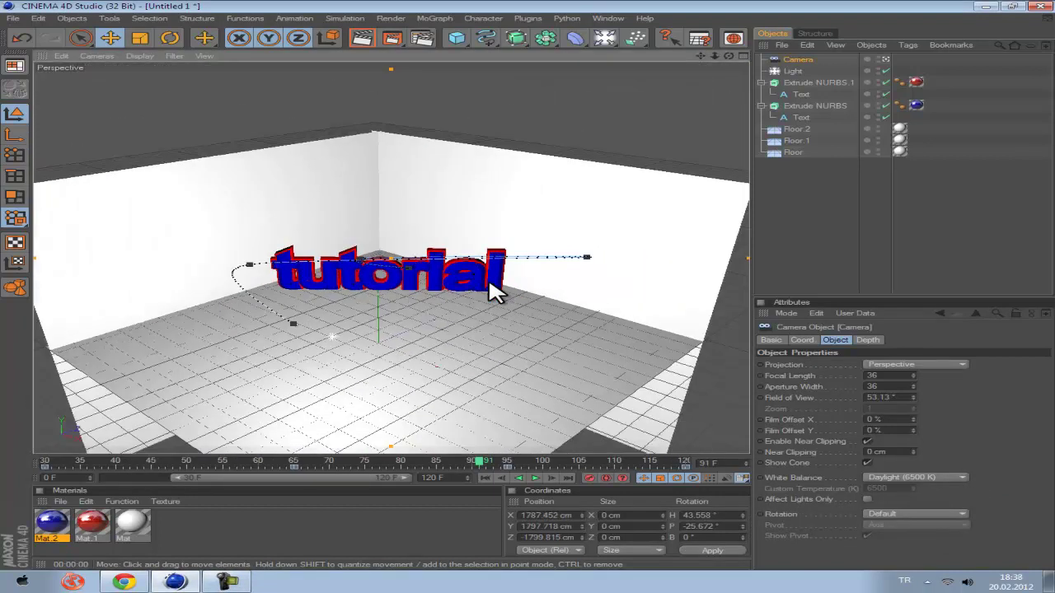
scroll(492, 293, "up", 10)
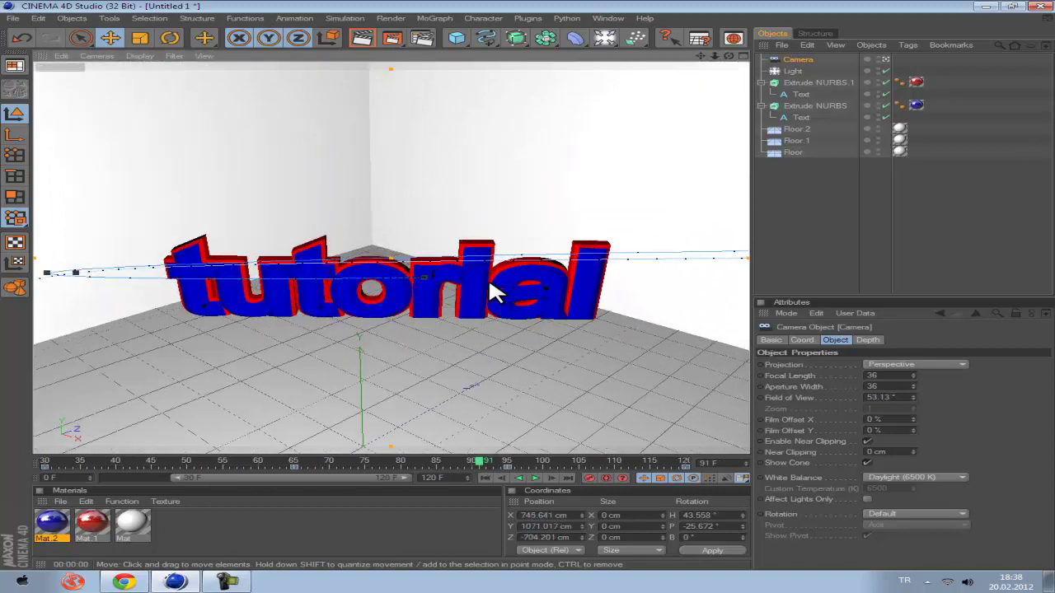
scroll(492, 292, "up", 2)
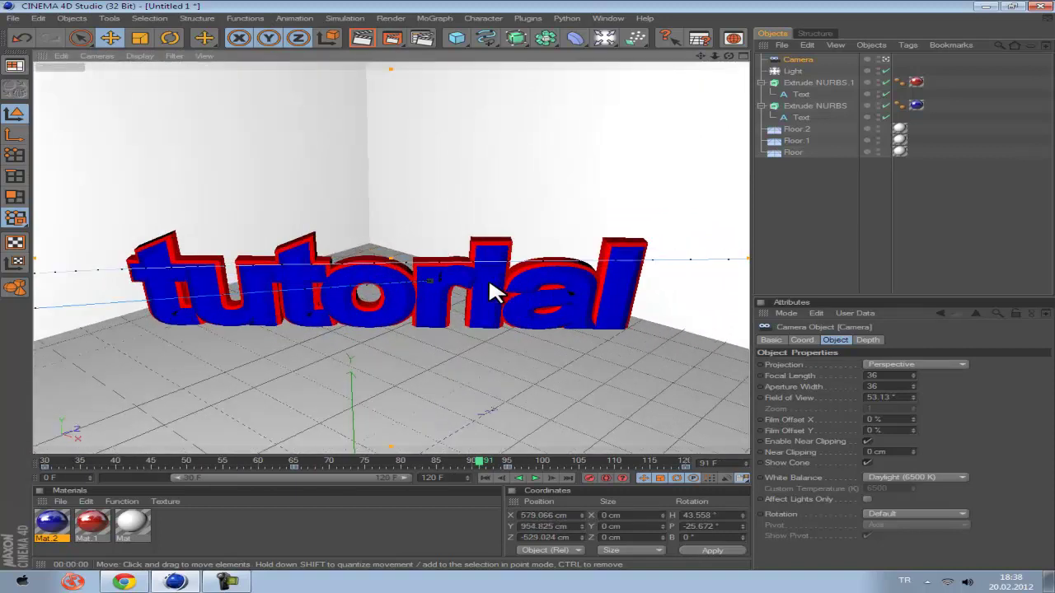
Step: Render a test still, then set output to 1280 × 720 pixels with resolution 120
left_click(393, 41)
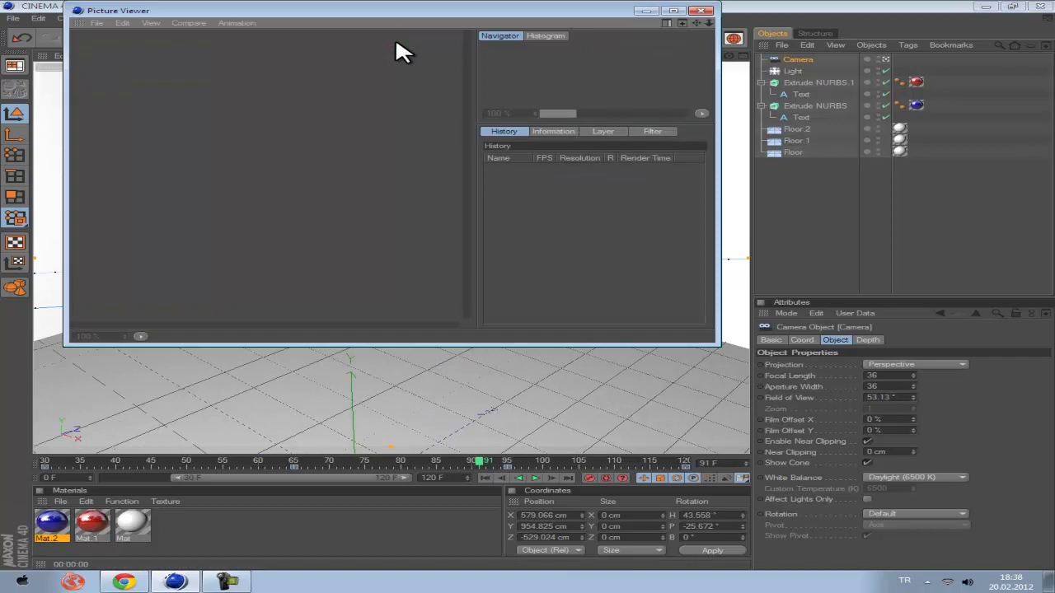
left_click(701, 11)
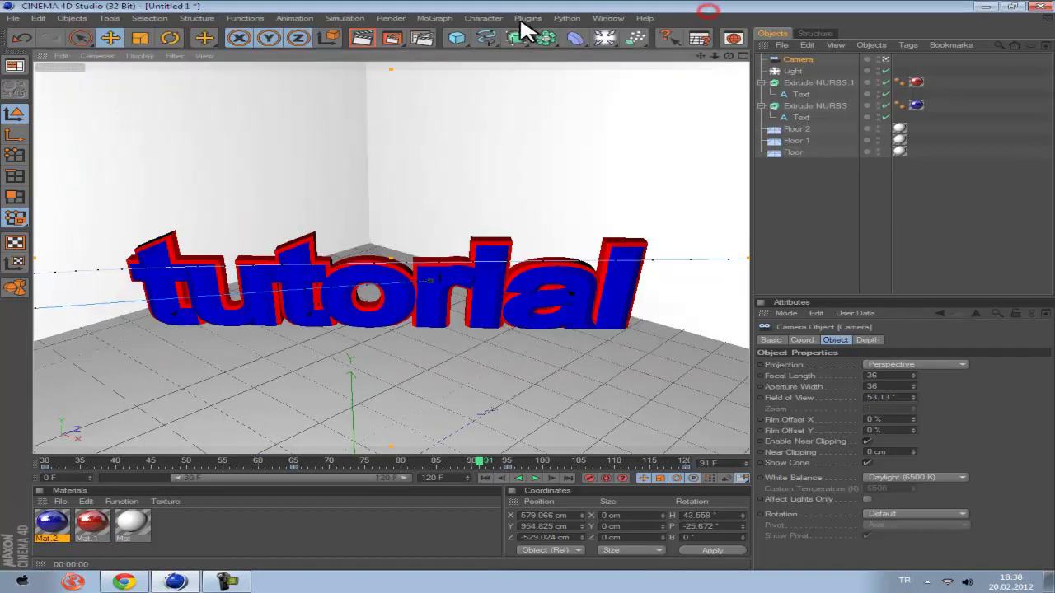
left_click(415, 40)
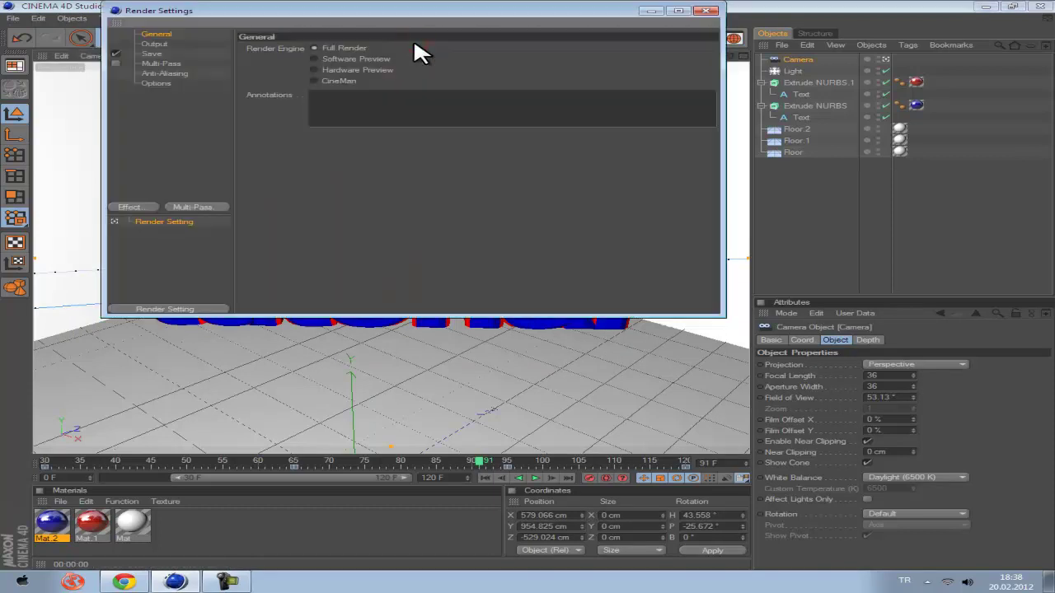
left_click(161, 42)
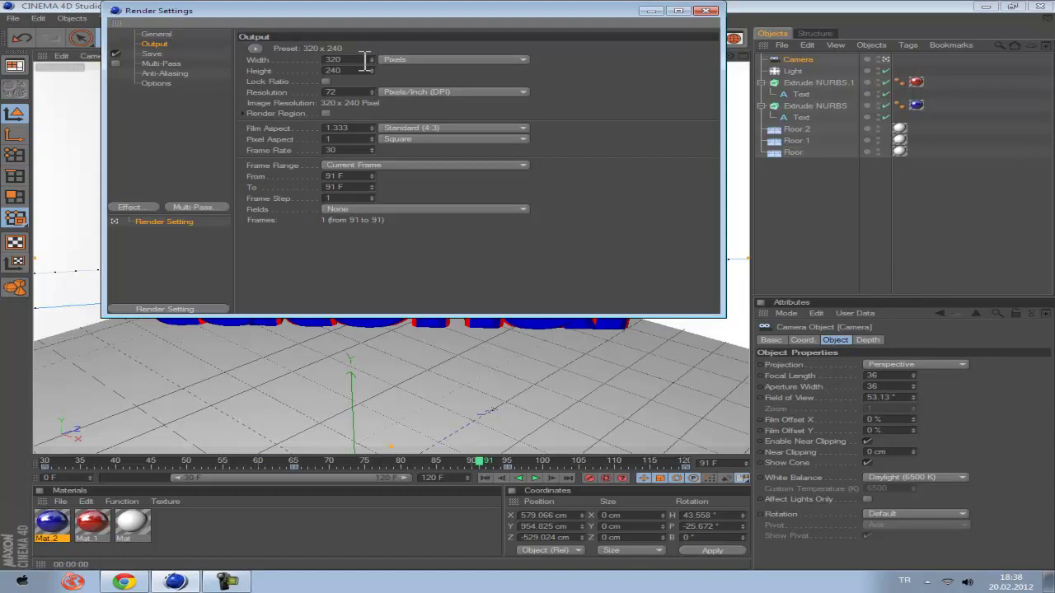
left_click_drag(353, 60, 308, 59)
key("Tab")
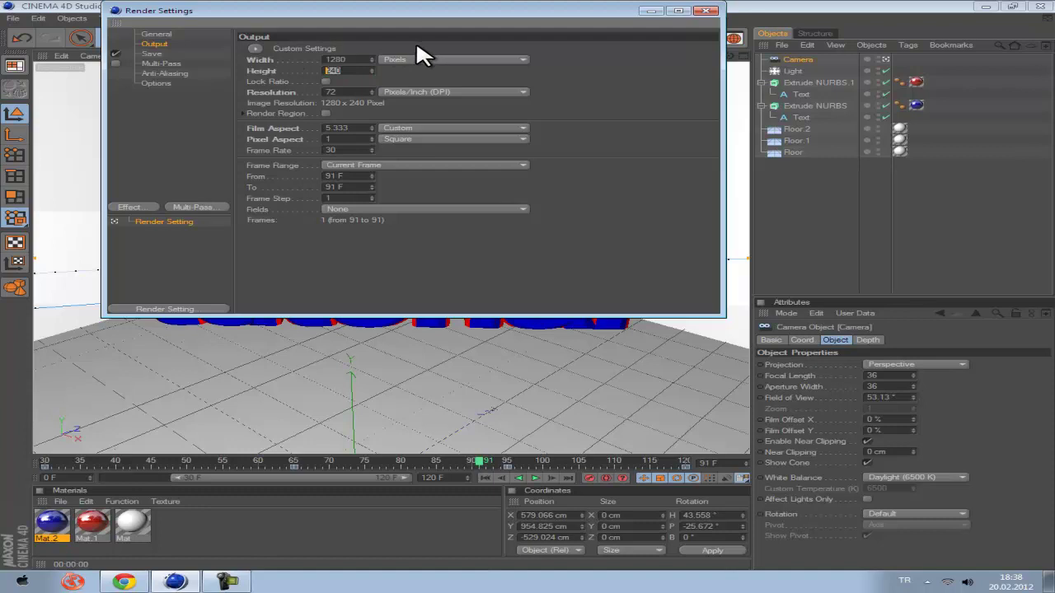
type("720")
key("Return")
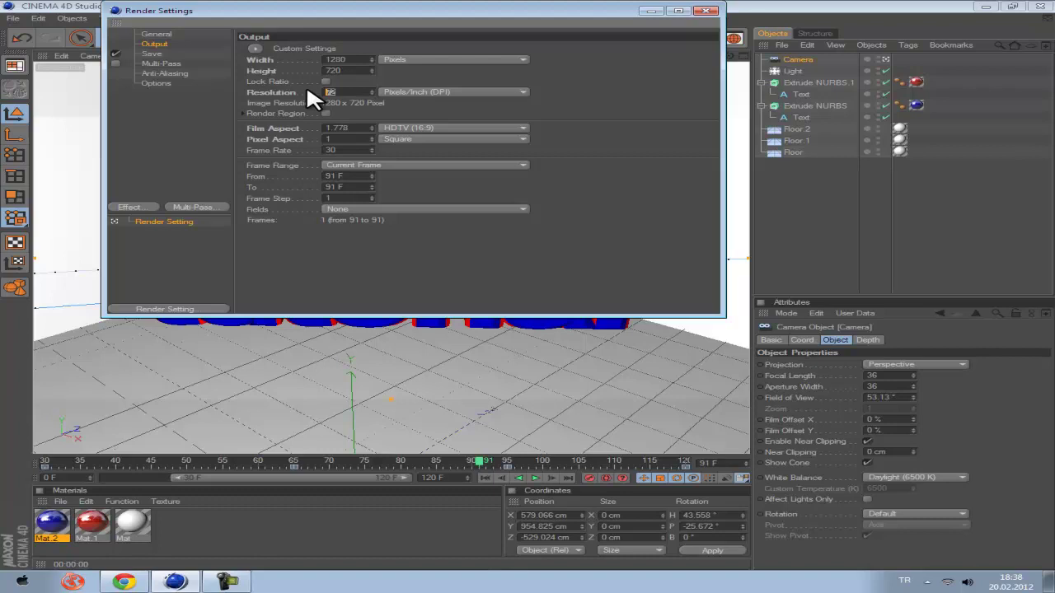
type("120")
Step: Point the render Save file browser at the Desktop folder
left_click(164, 53)
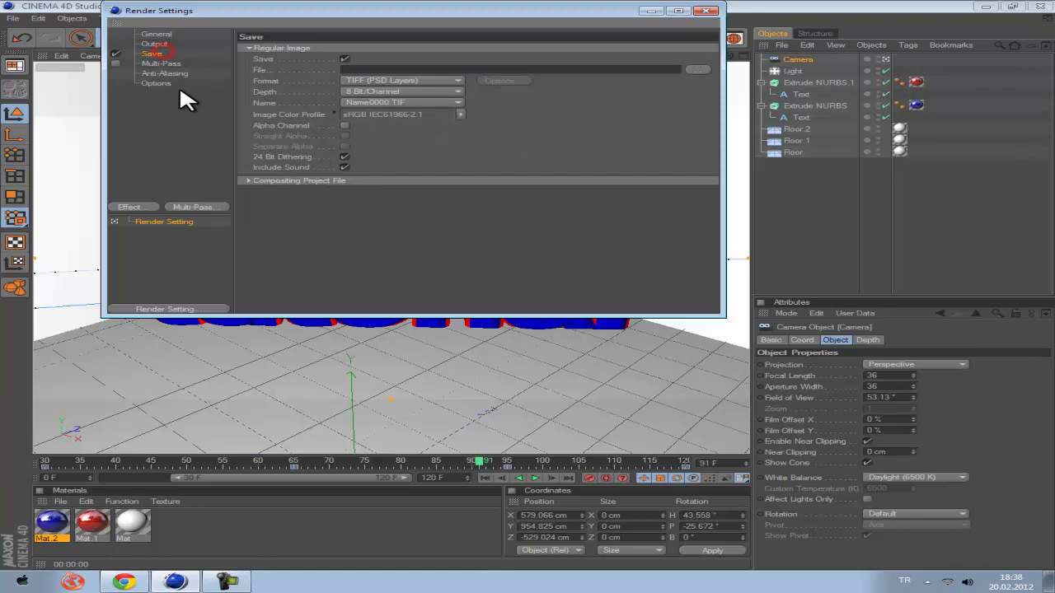
left_click(699, 70)
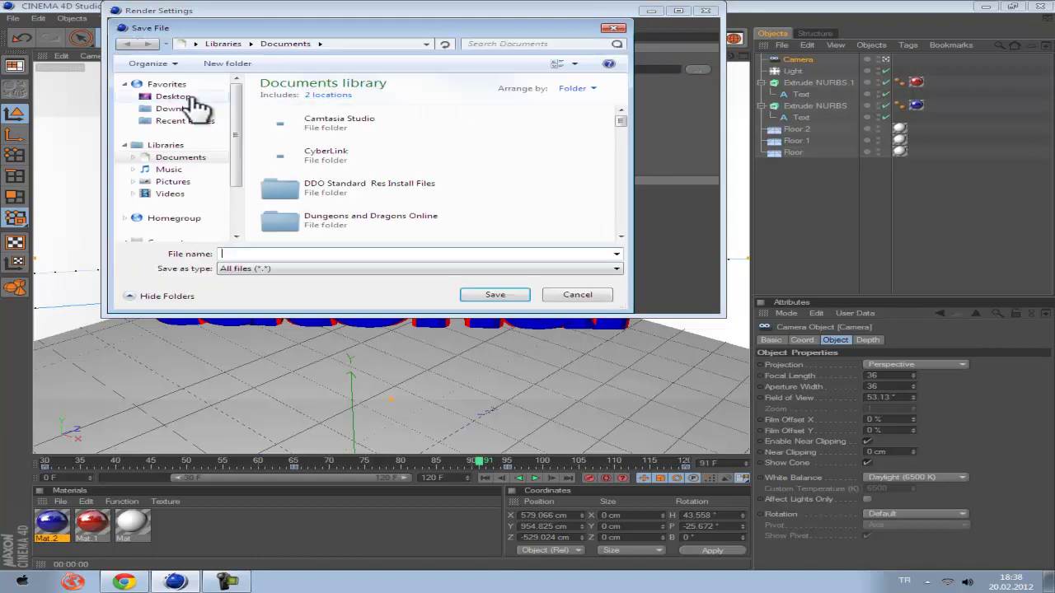
left_click(192, 101)
Step: Name the render output 'tutorial intro 1.mov' and save it on the Desktop
left_click(317, 254)
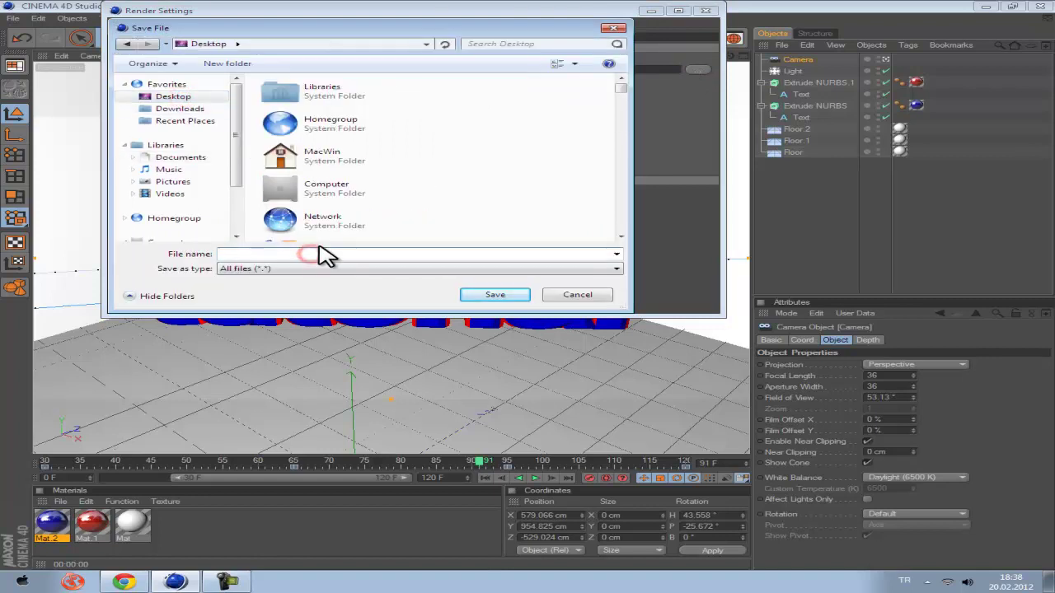
type("tut")
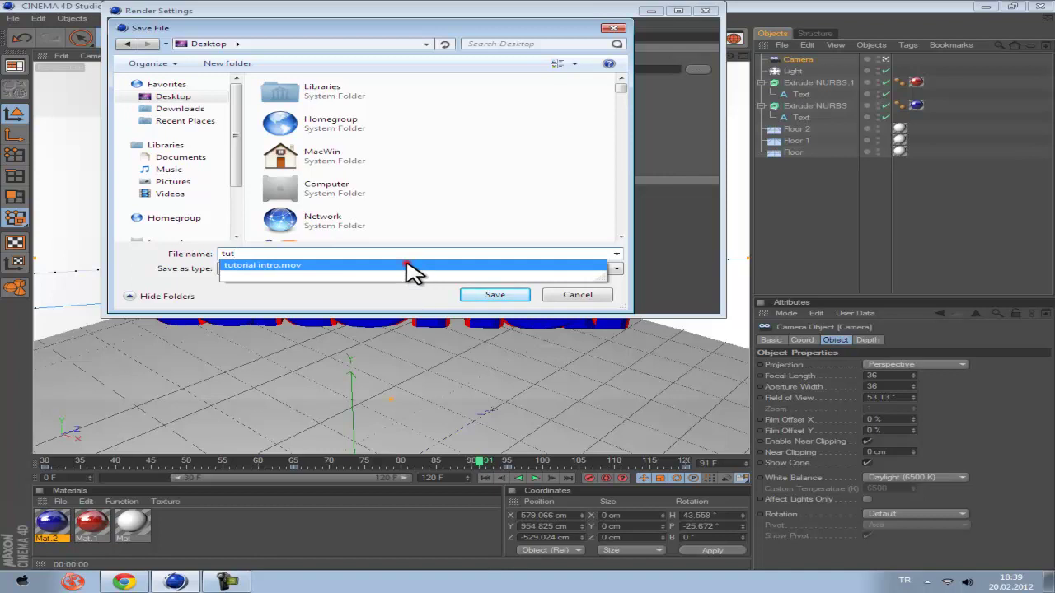
left_click(295, 265)
left_click(282, 254)
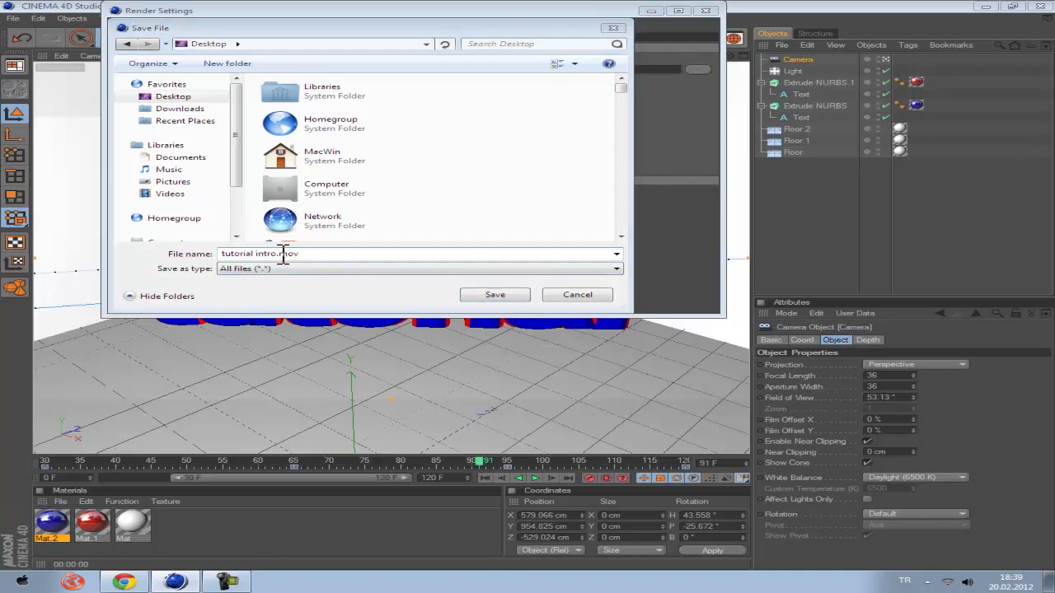
left_click(282, 254)
double_click(280, 254)
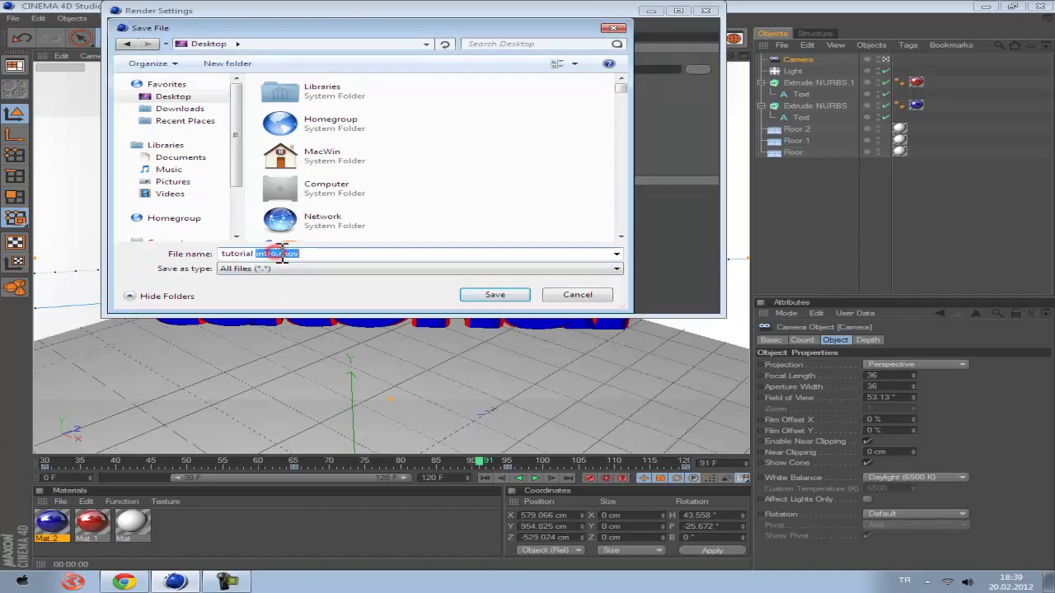
left_click(274, 254)
left_click(486, 297)
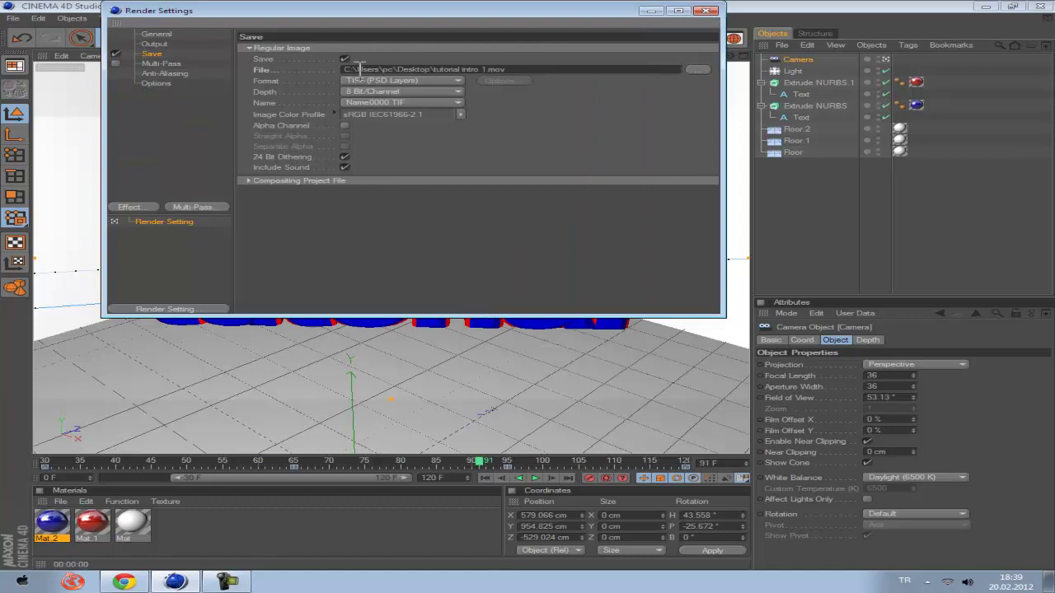
Step: Set the output format to QuickTime Movie with MPEG-4 Video compression
left_click(408, 80)
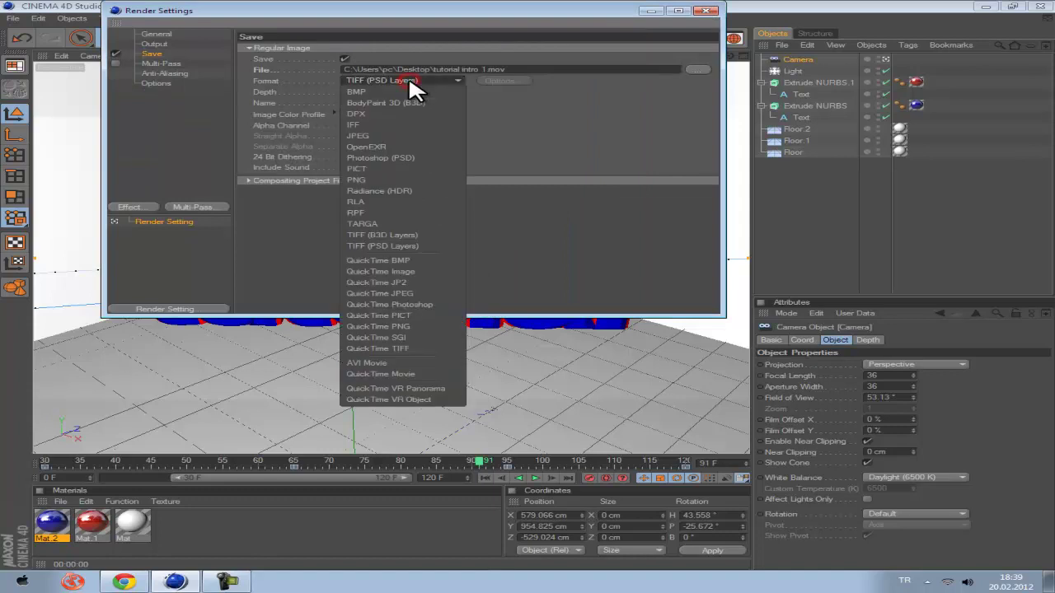
left_click(454, 375)
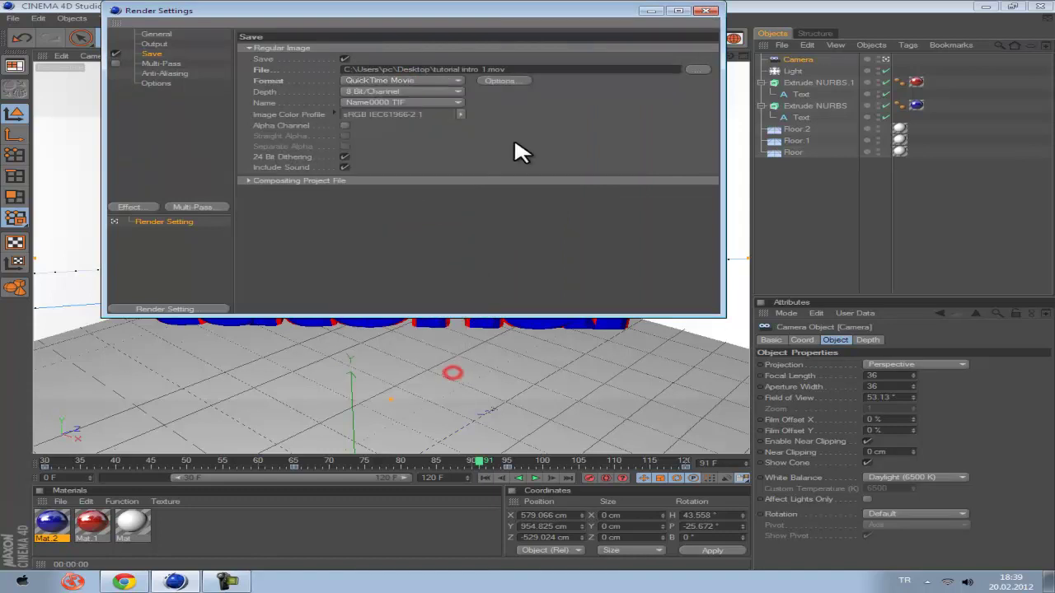
left_click(513, 82)
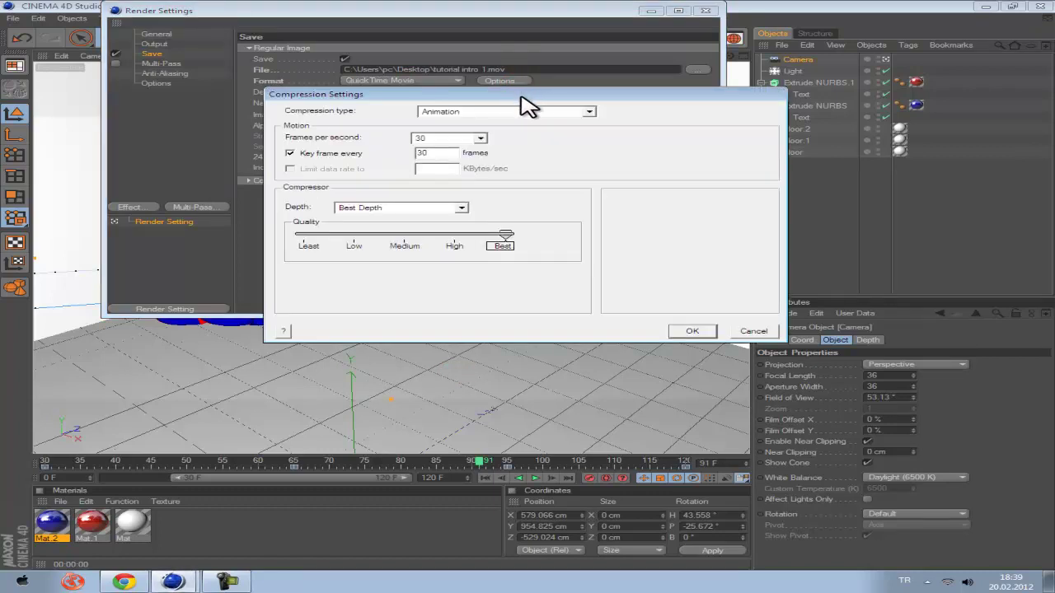
left_click(520, 110)
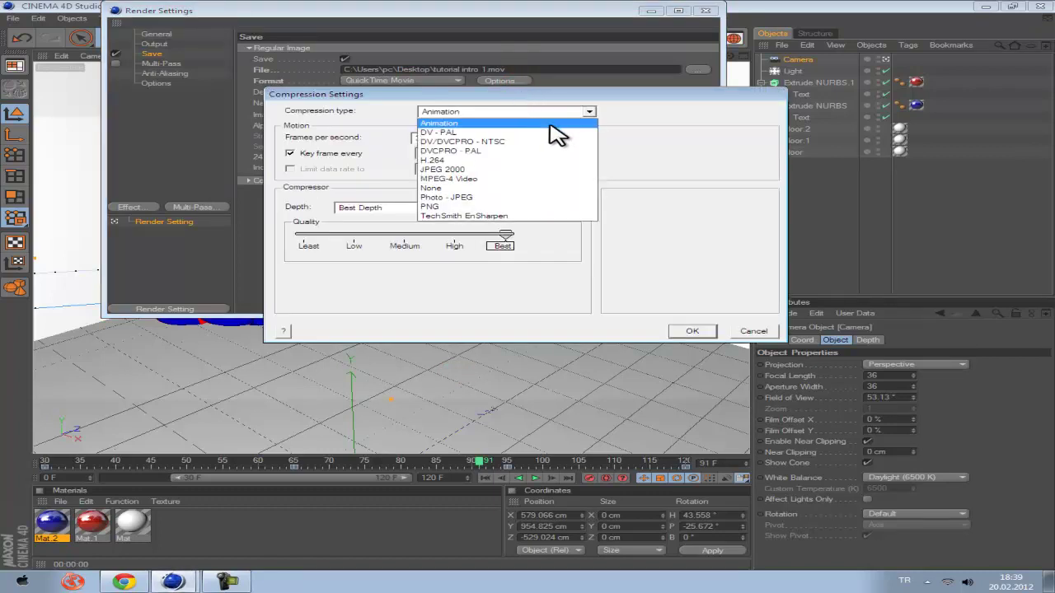
left_click(550, 183)
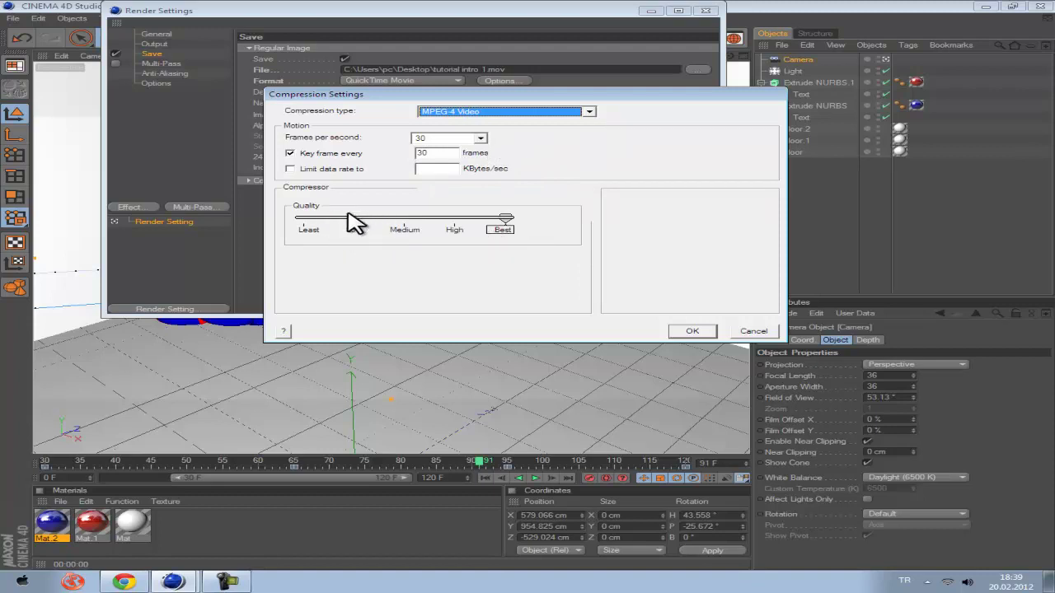
left_click(689, 333)
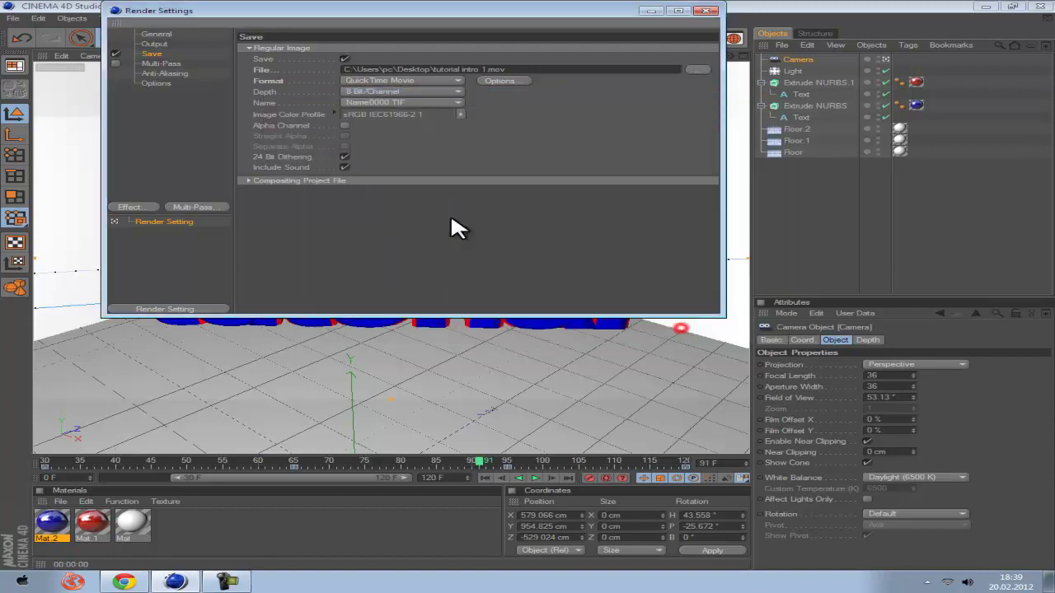
left_click(161, 63)
Step: Review the render settings, then check a single 1280x720 test frame of the tutorial text
left_click(154, 83)
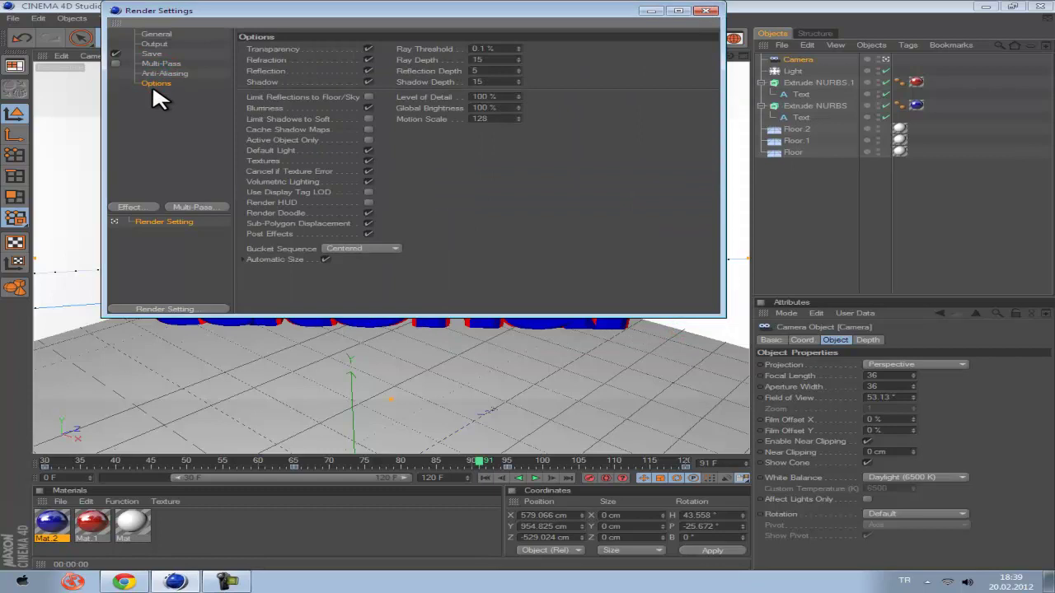
left_click(150, 73)
left_click(153, 83)
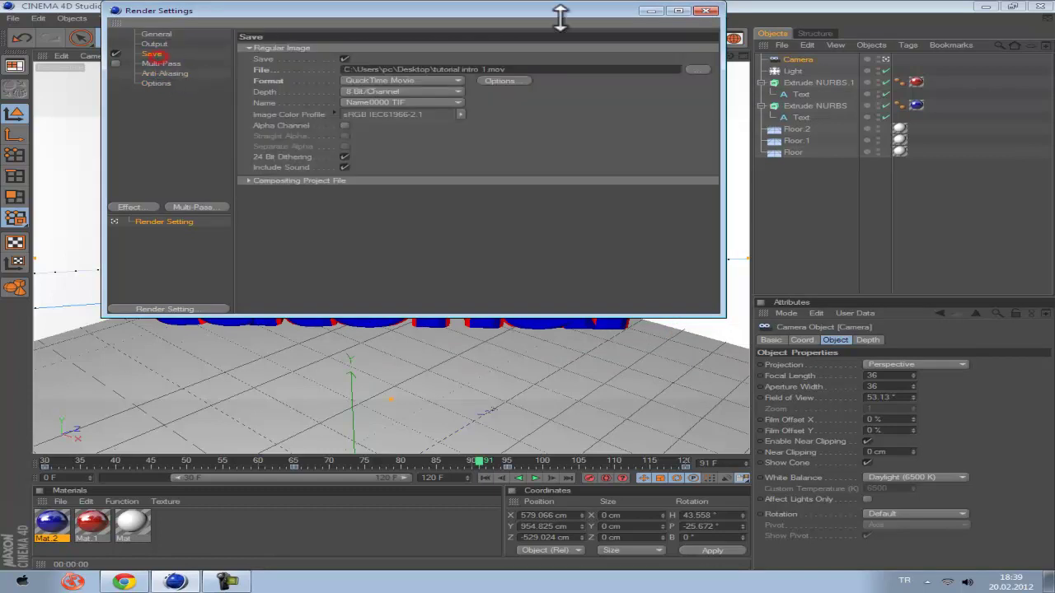
left_click(706, 10)
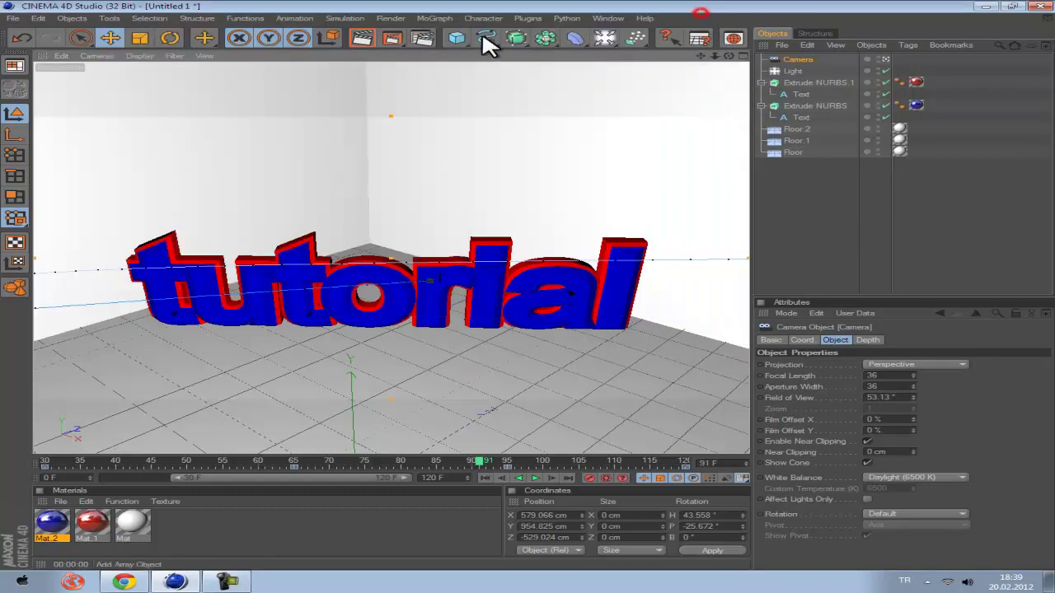
left_click(396, 39)
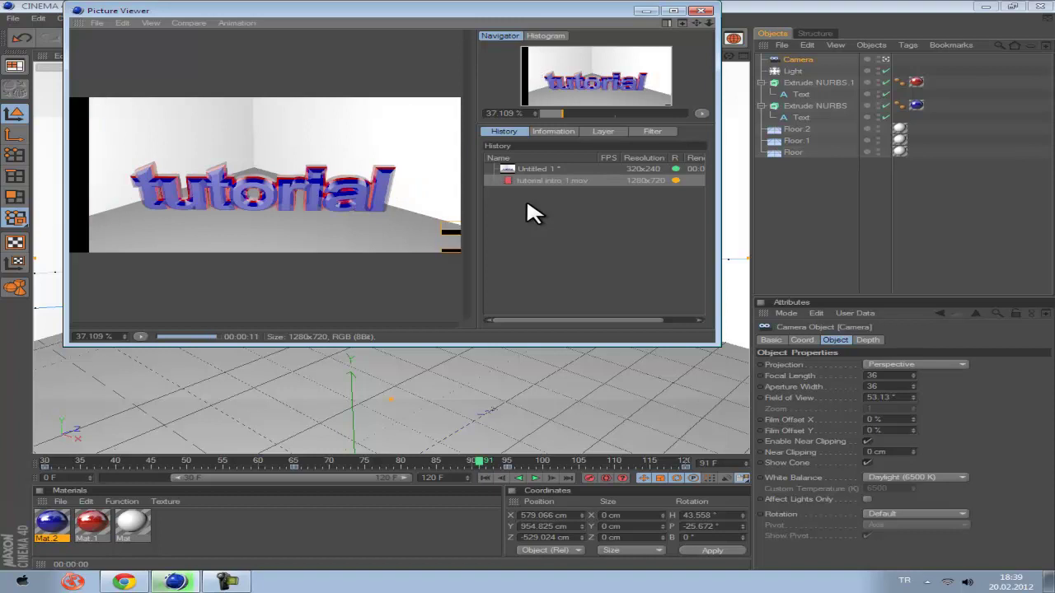
left_click(701, 11)
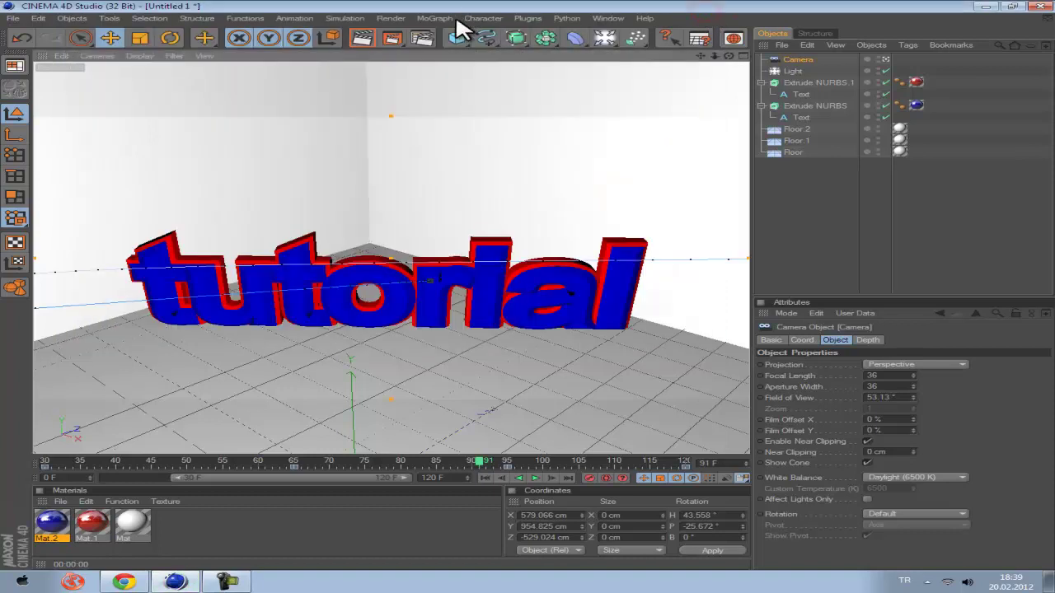
Step: Set the render frame range to Manual, from 0 F to 120 F (121 frames)
left_click(422, 37)
left_click(154, 44)
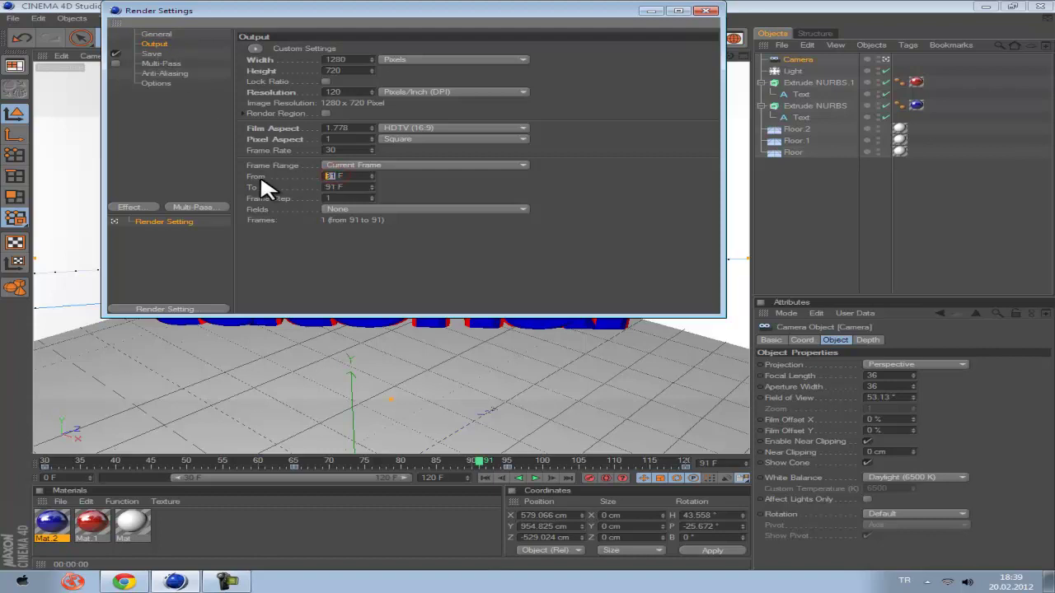
left_click(338, 187)
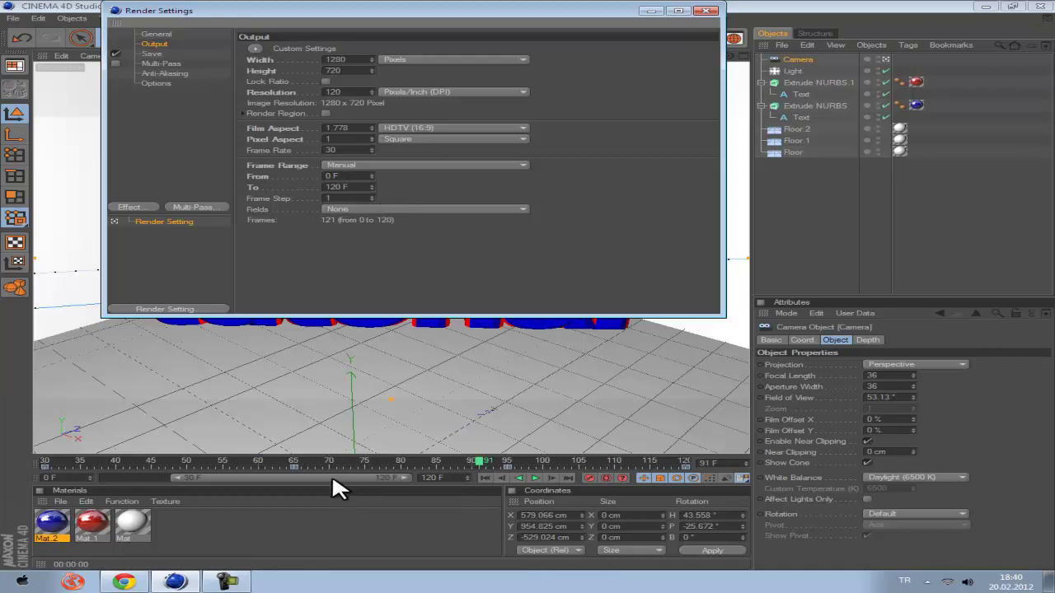
left_click_drag(332, 478, 12, 470)
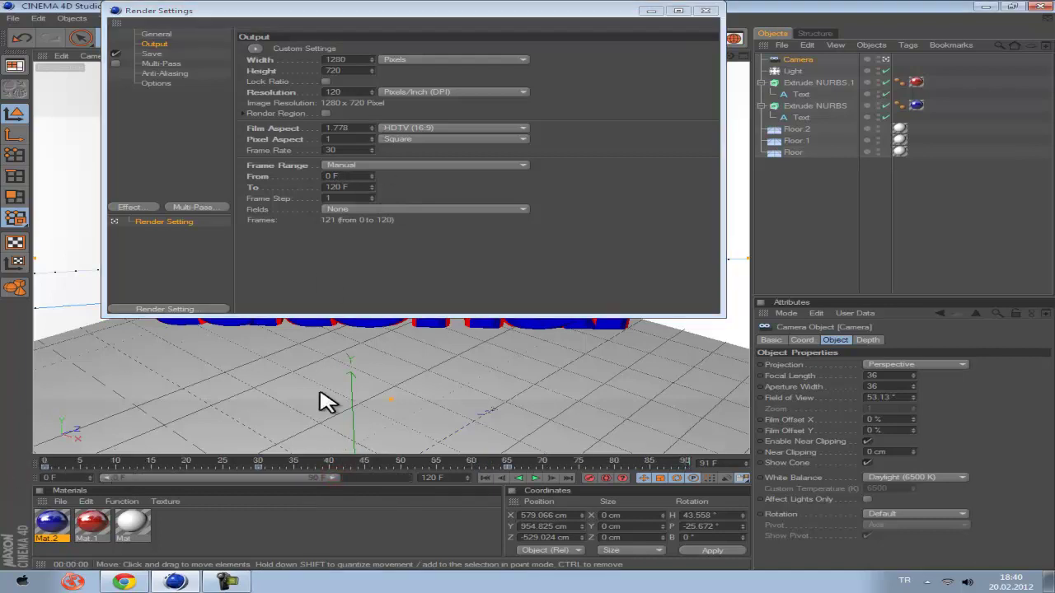
left_click_drag(194, 478, 397, 491)
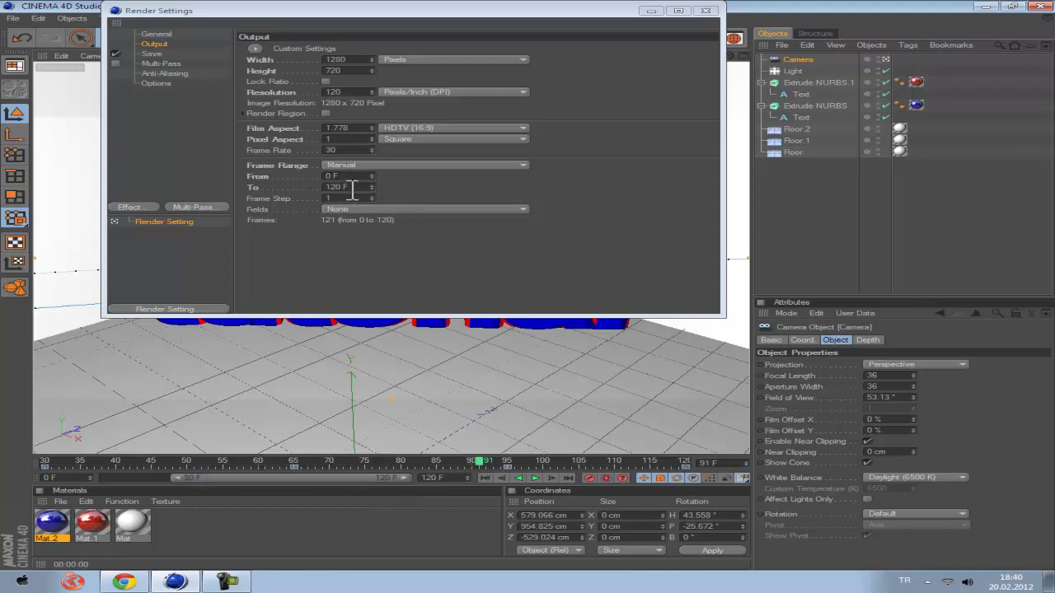
Step: Render the full 121-frame animation, overwriting the existing tutorial intro 1.mov
left_click(706, 11)
left_click(392, 37)
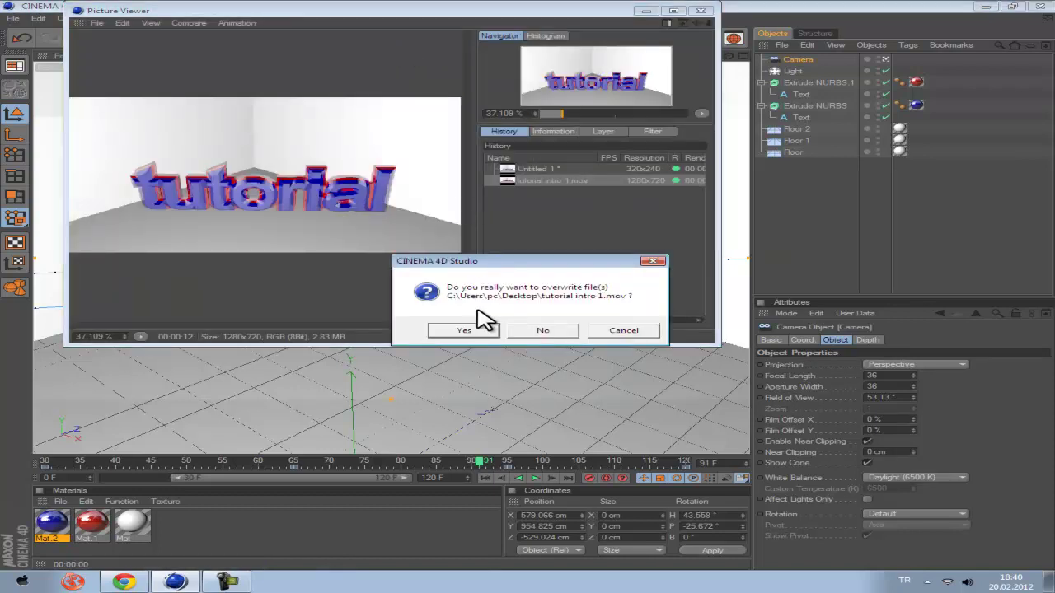
left_click(482, 329)
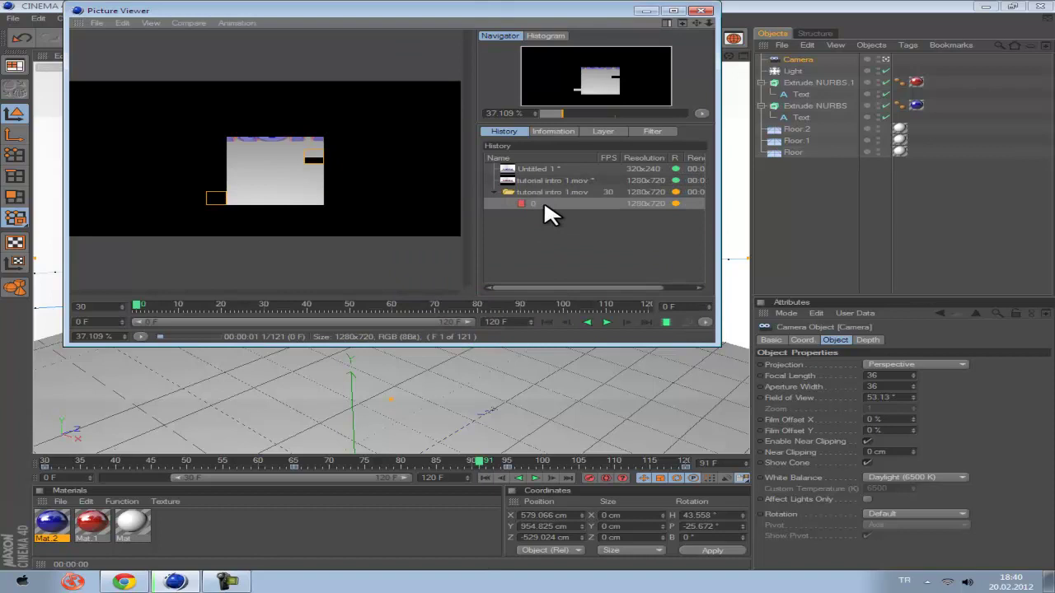